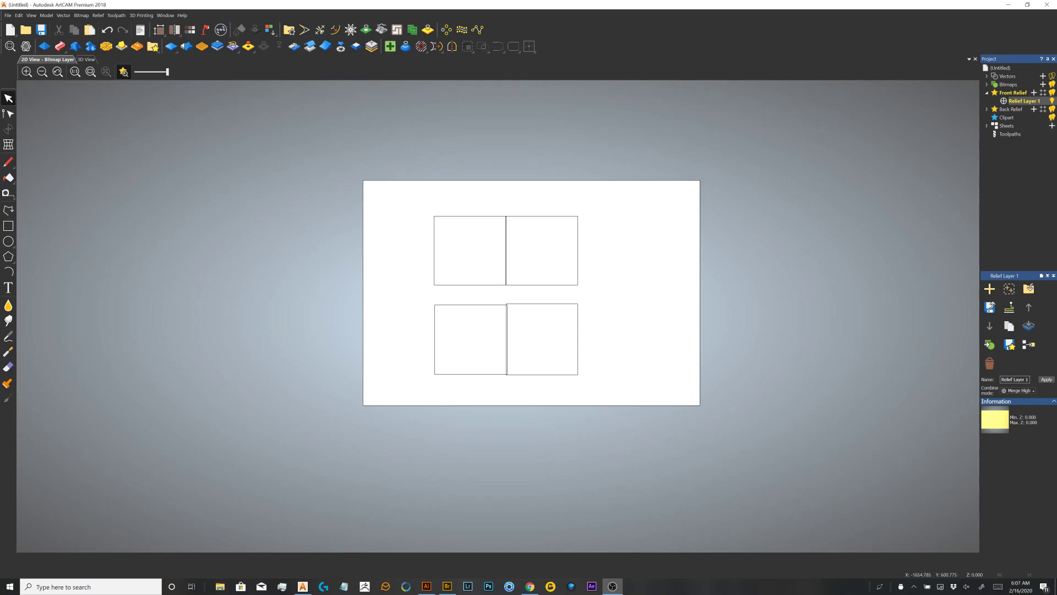
Compare the edge-to-edge upper pair of rectangles with the overlapping lower pair by highlighting each rectangle.
scroll(479, 307, "up", 1)
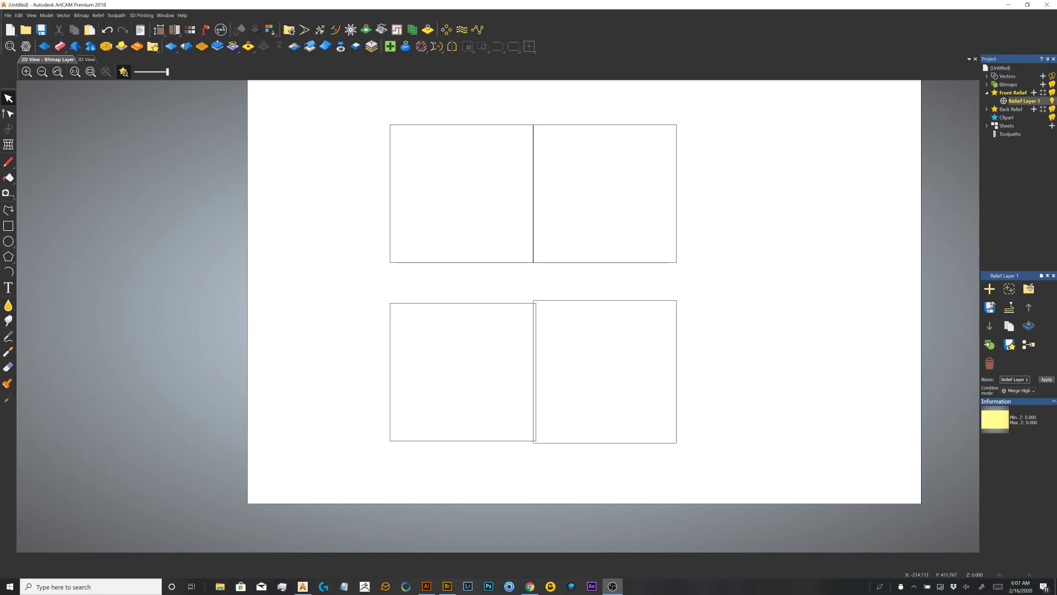
left_click(557, 125)
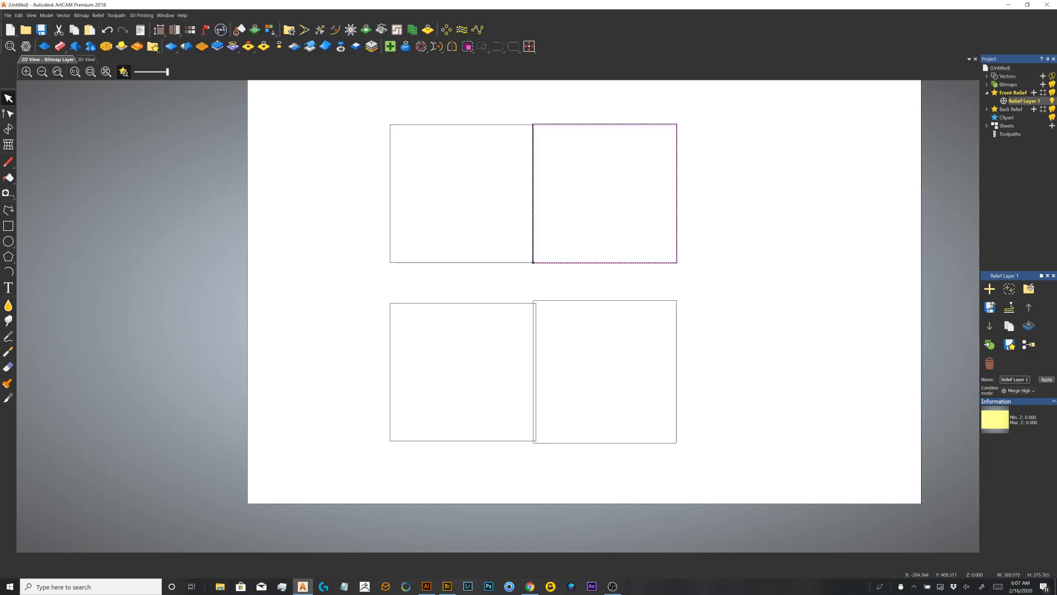
left_click(506, 124)
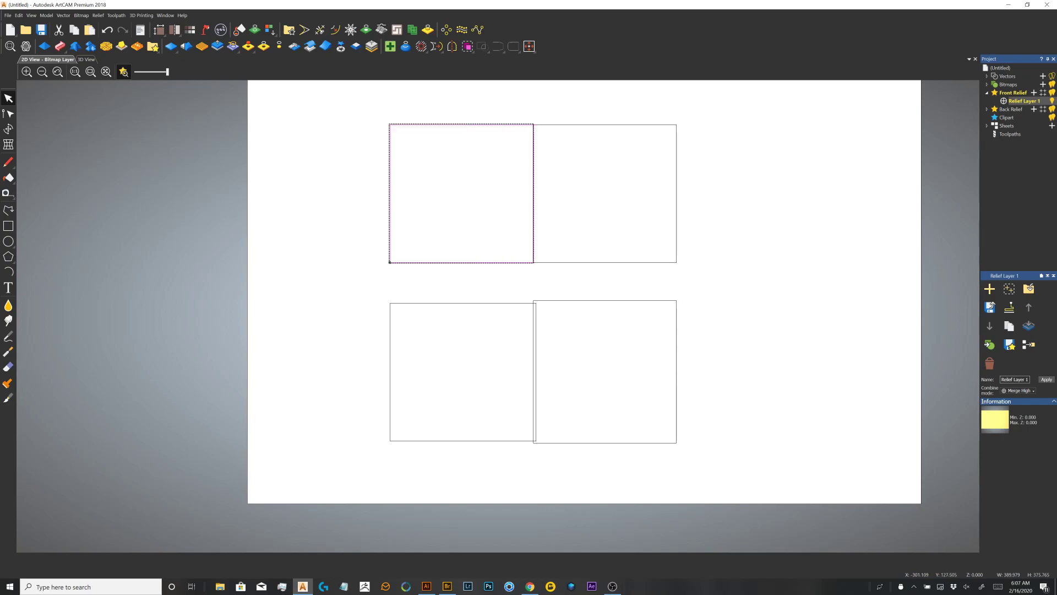
left_click(483, 303)
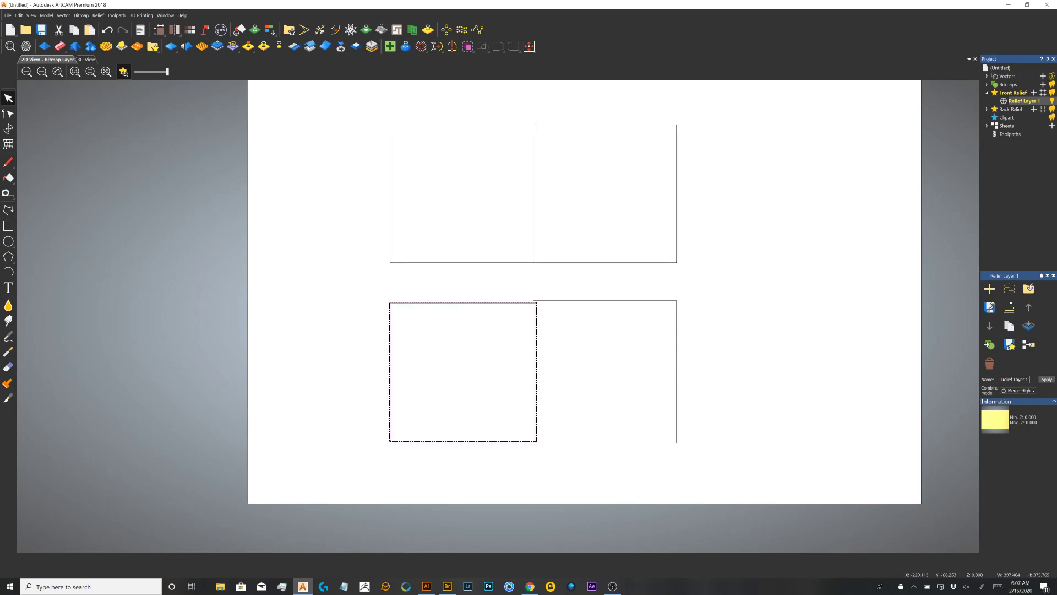
left_click(561, 301)
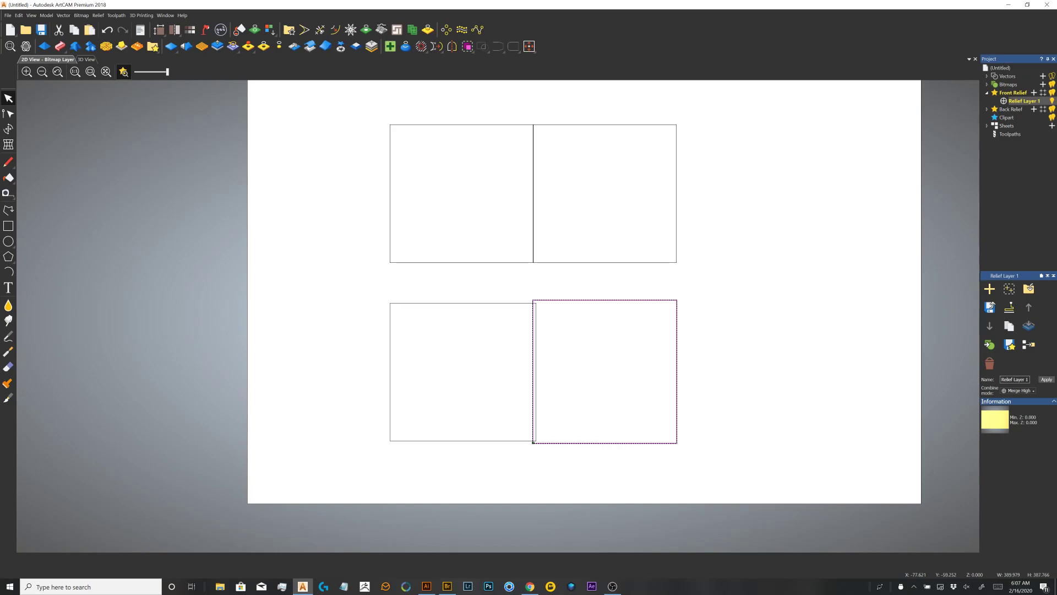
left_click(503, 303)
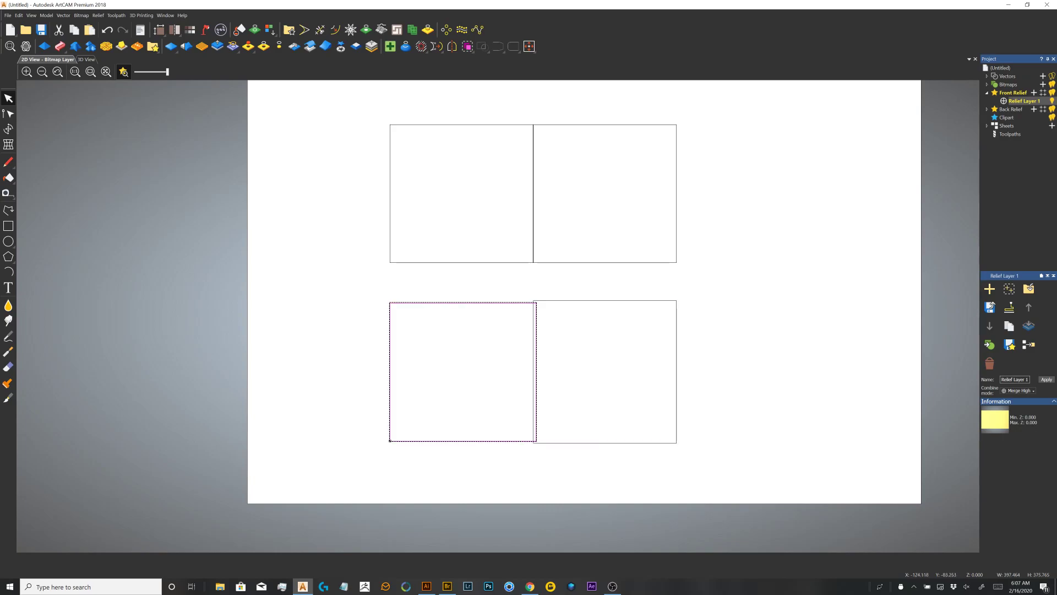
left_click(310, 108)
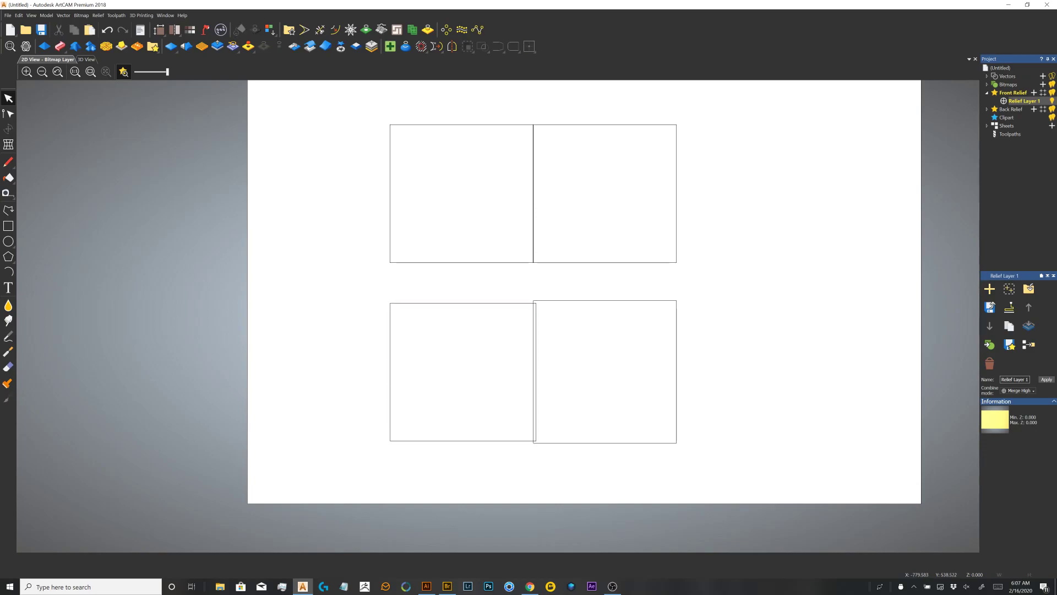
Raise the upper-left rectangle as a plane relief with a start height of 20 mm, using the Shape Editor in Add mode.
left_click_drag(365, 105, 555, 279)
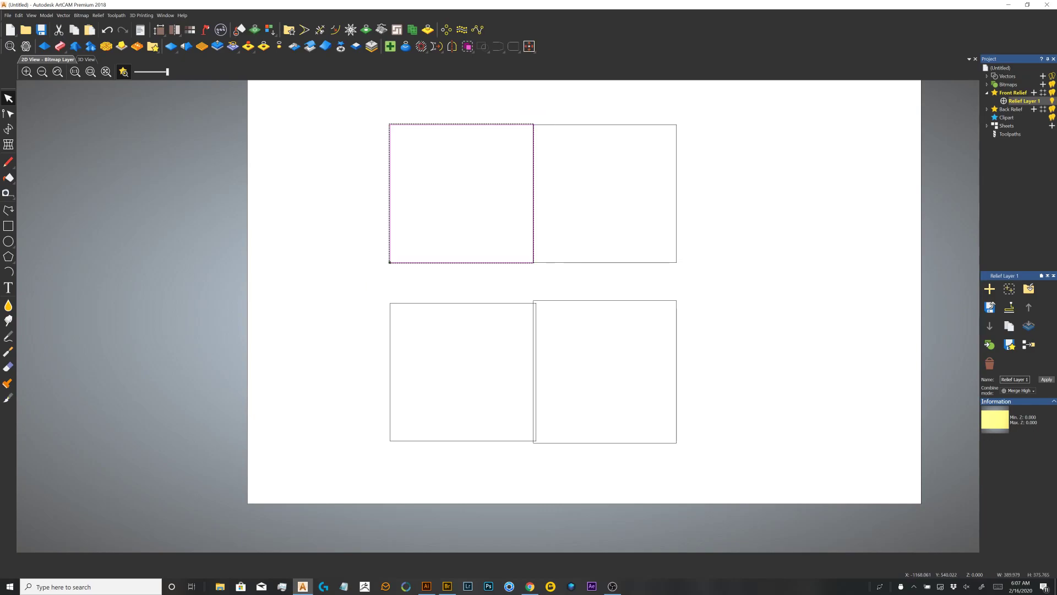
left_click(86, 59)
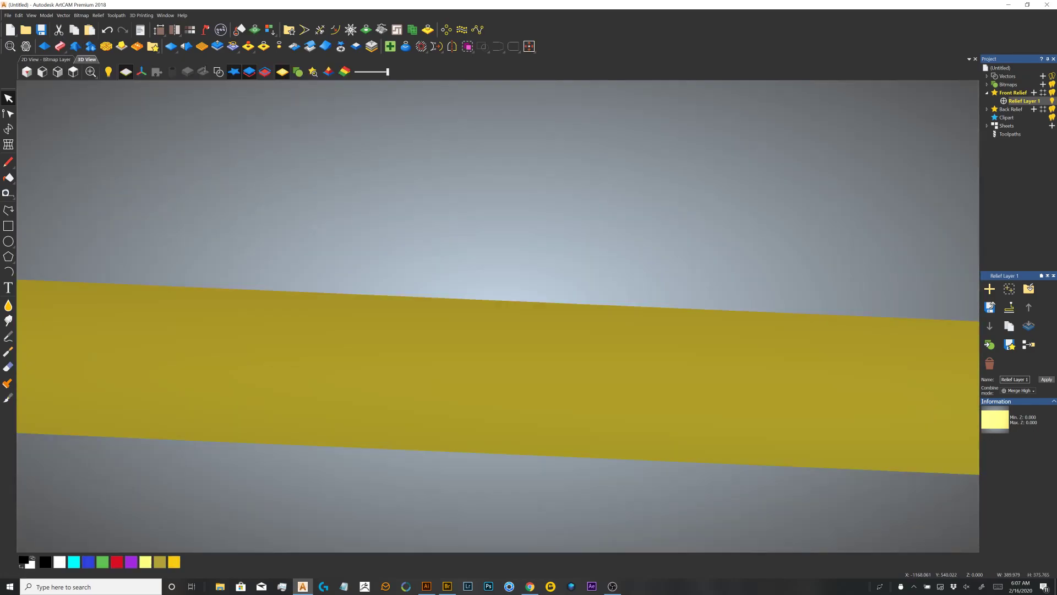
left_click(45, 47)
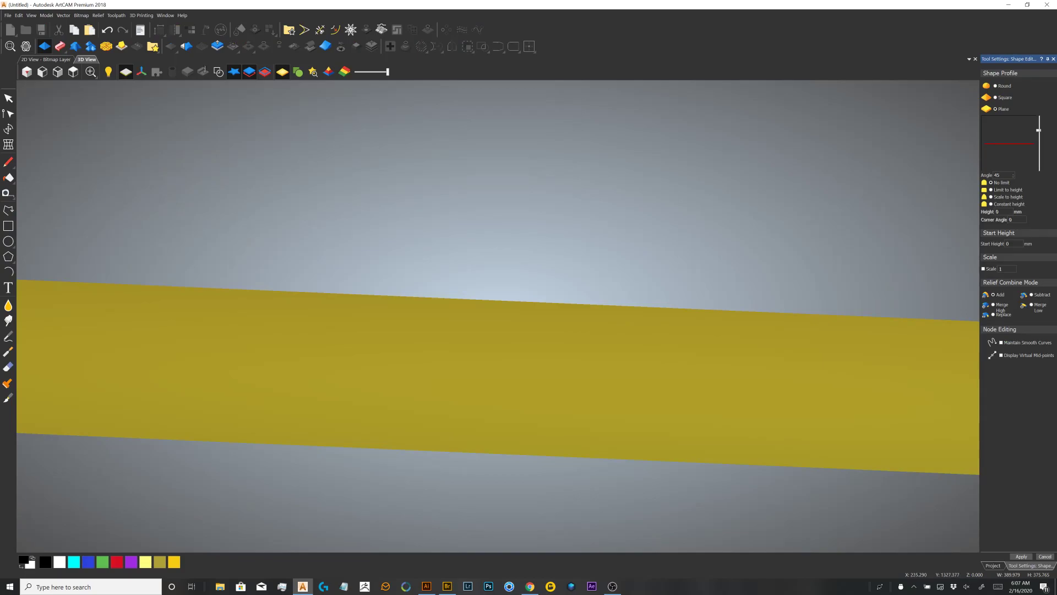
left_click(1005, 212)
double_click(1008, 243)
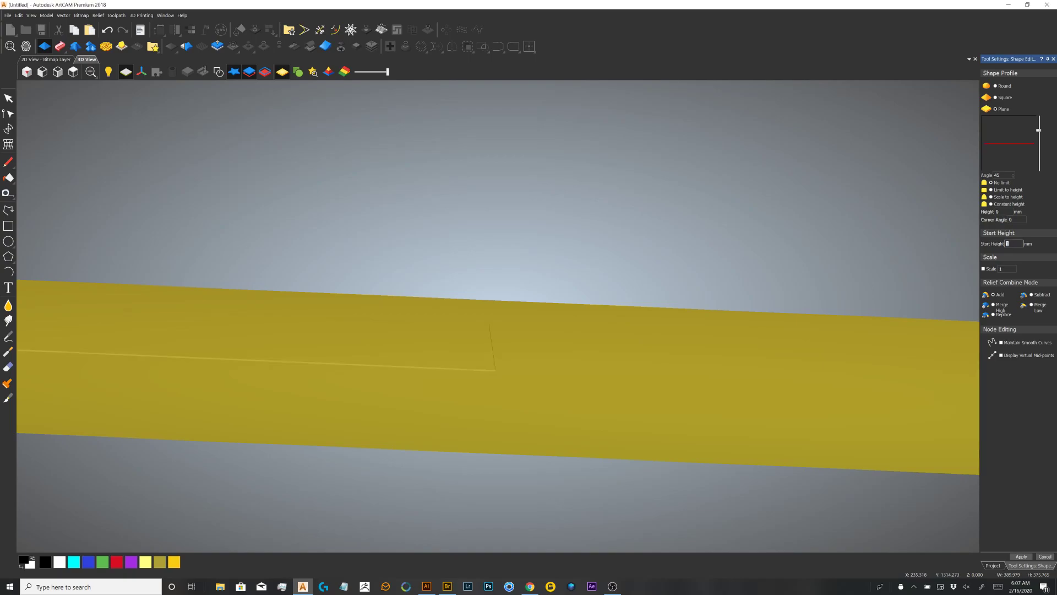
type("20")
key("Return")
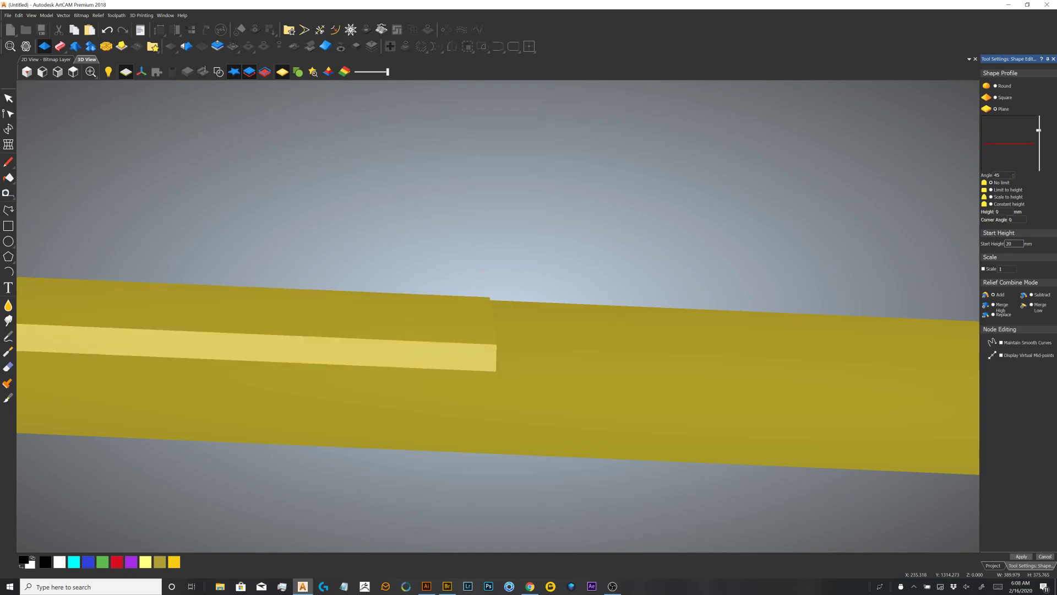
scroll(297, 325, "up", 1)
scroll(298, 325, "down", 3)
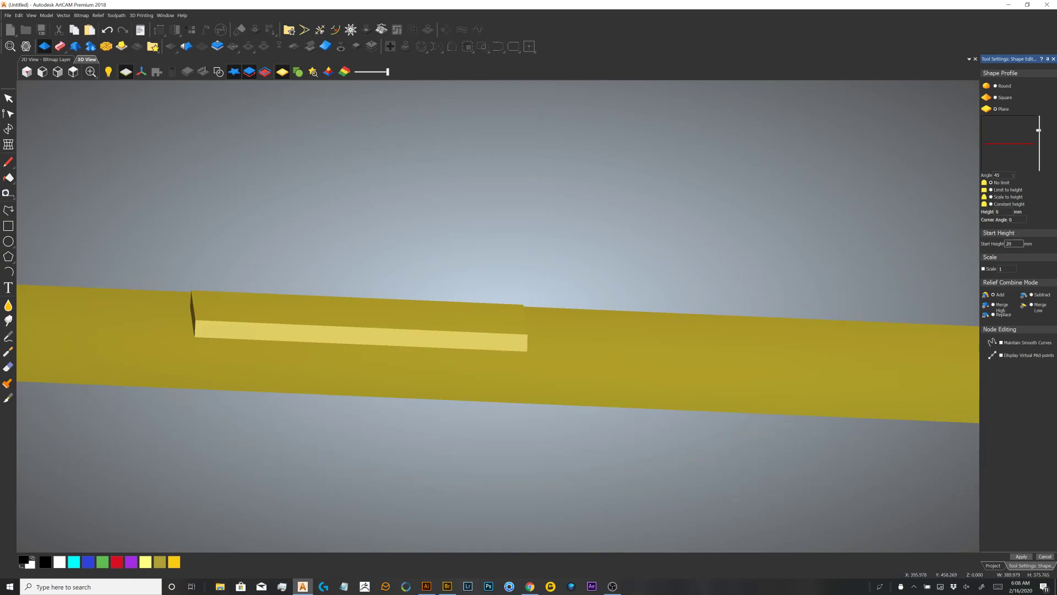
left_click(1021, 556)
Raise the adjoining upper-right rectangle as a plane relief with a start height of 17 mm, still in Add mode.
key("F2")
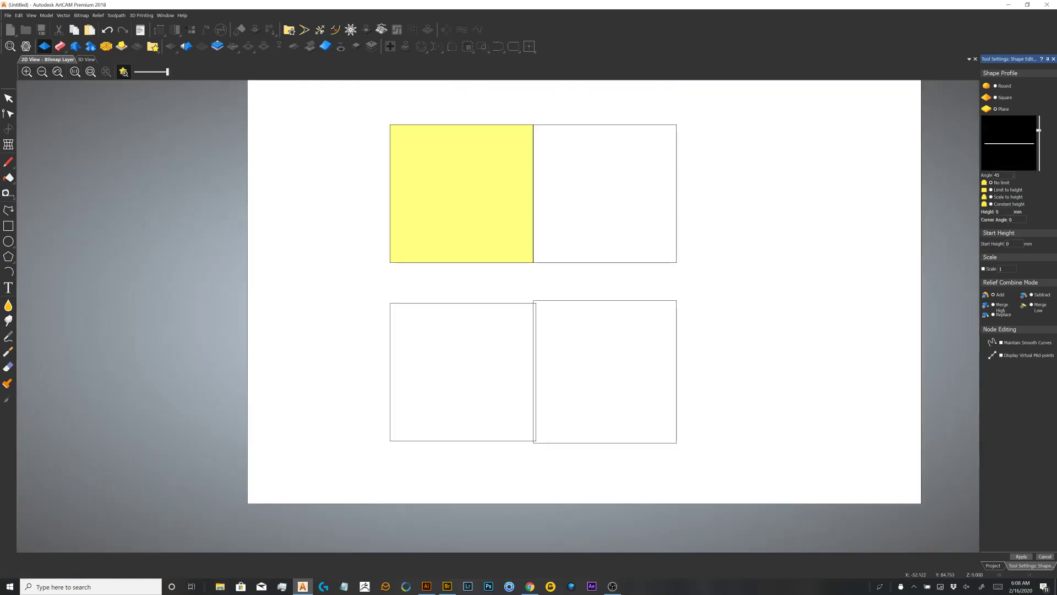
left_click(577, 263)
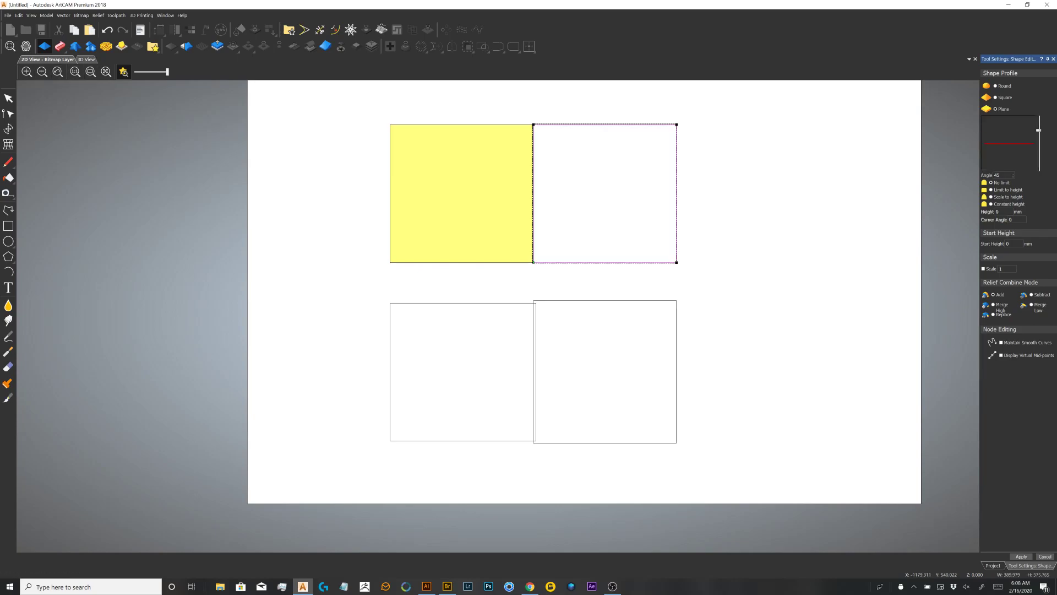
left_click(86, 60)
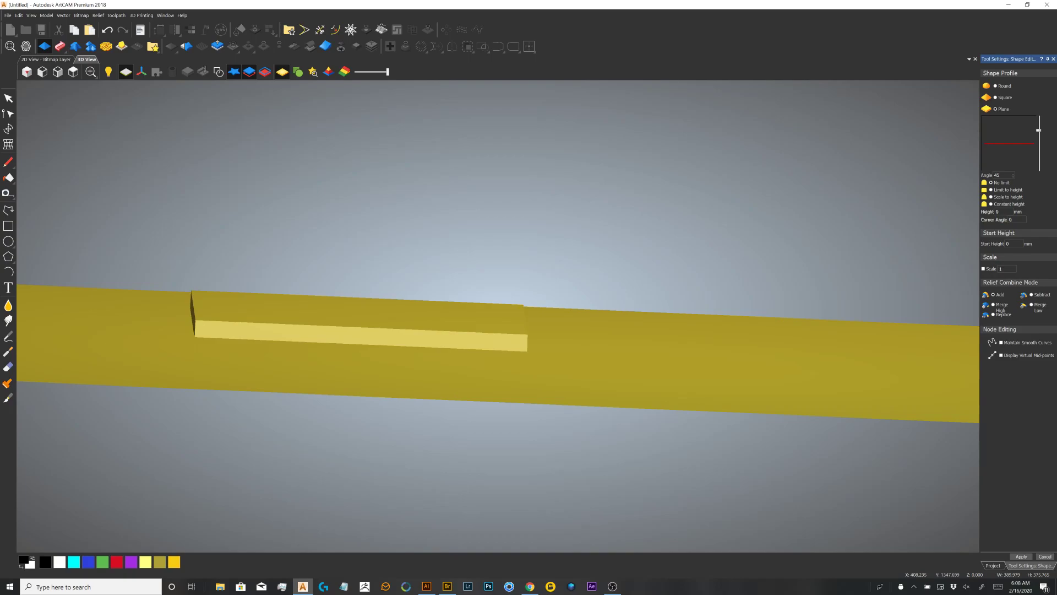
left_click(1014, 244)
type("10")
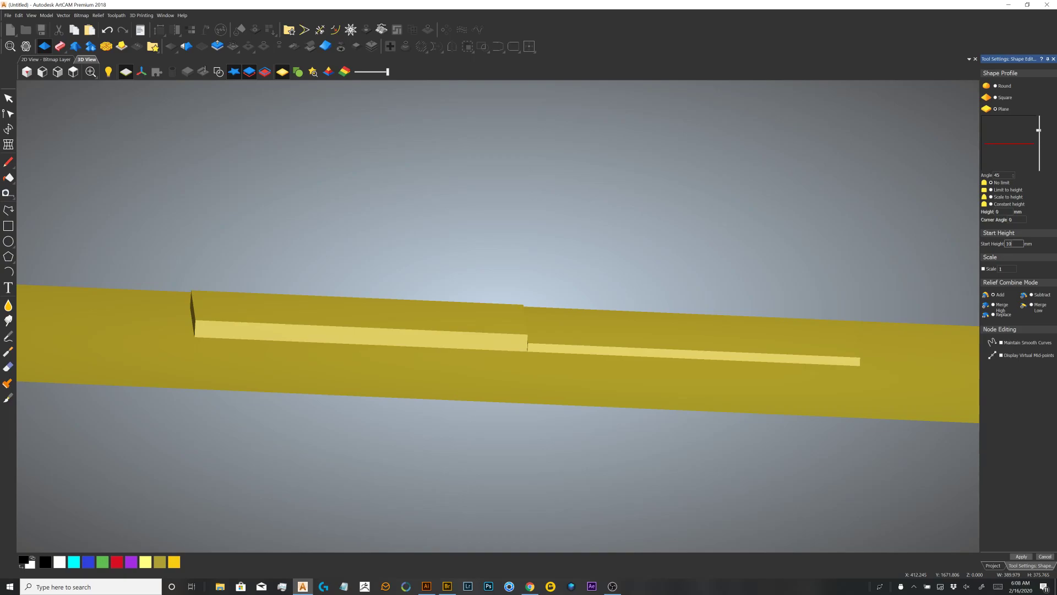
key("BackSpace")
key("BackSpace")
type("15")
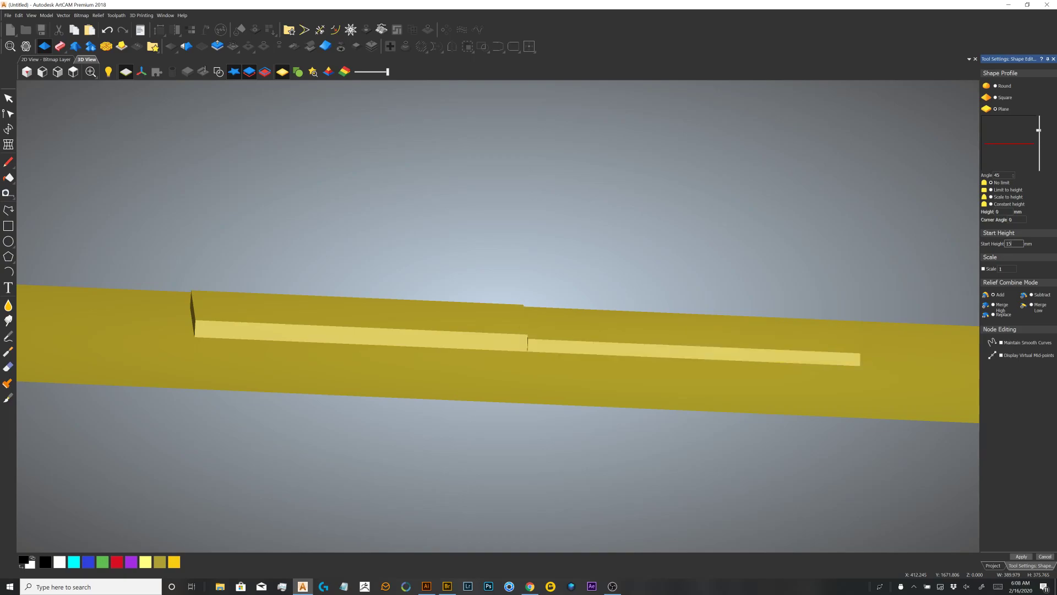
key("BackSpace")
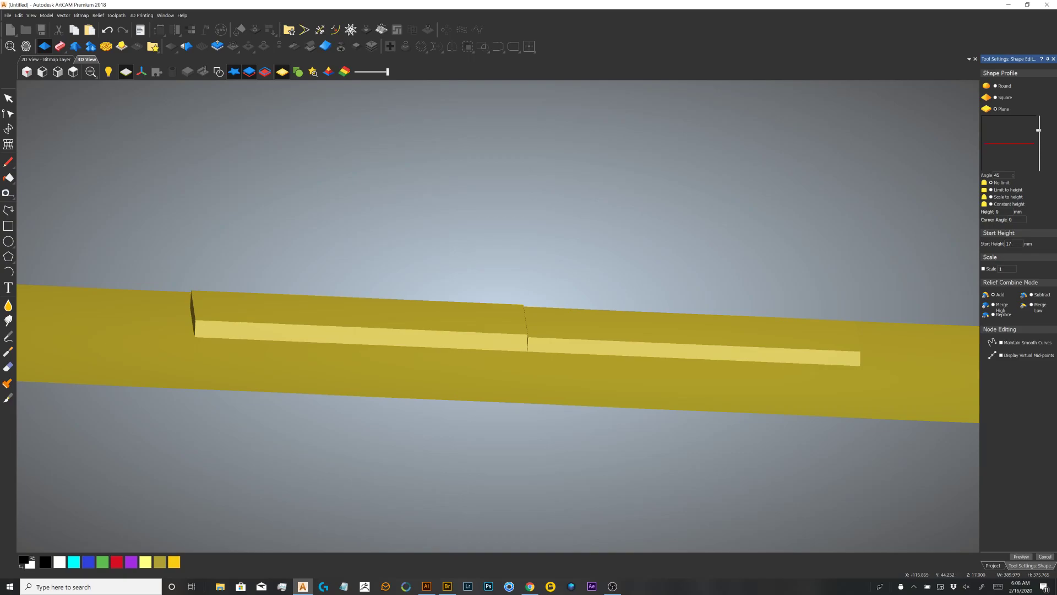
Examine the seam between the two raised upper blocks in 3D from above, from the front and from a distance.
scroll(531, 325, "up", 5)
scroll(532, 325, "up", 5)
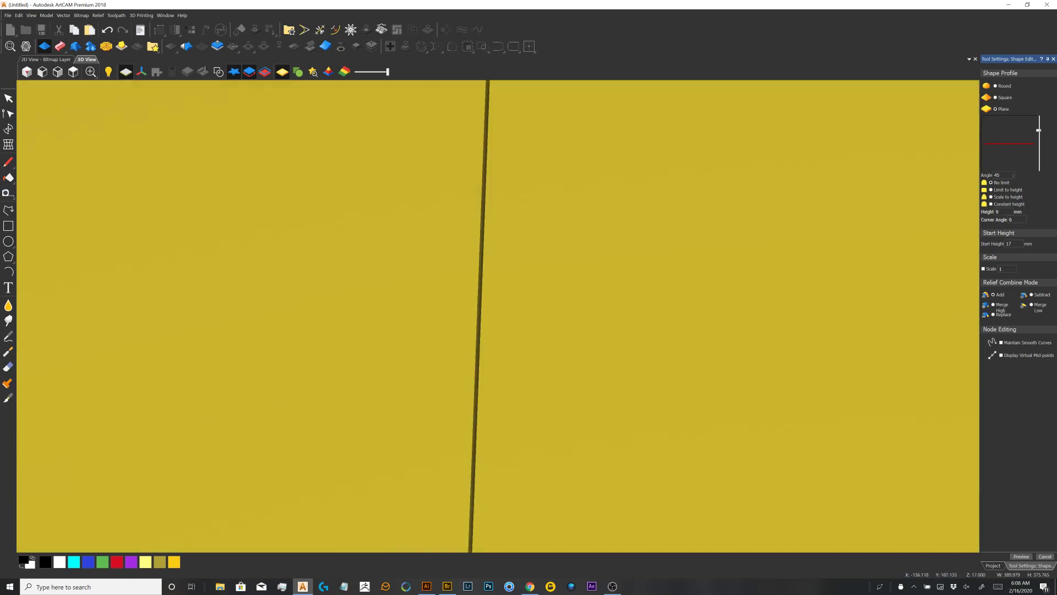
left_click_drag(531, 325, 509, 337)
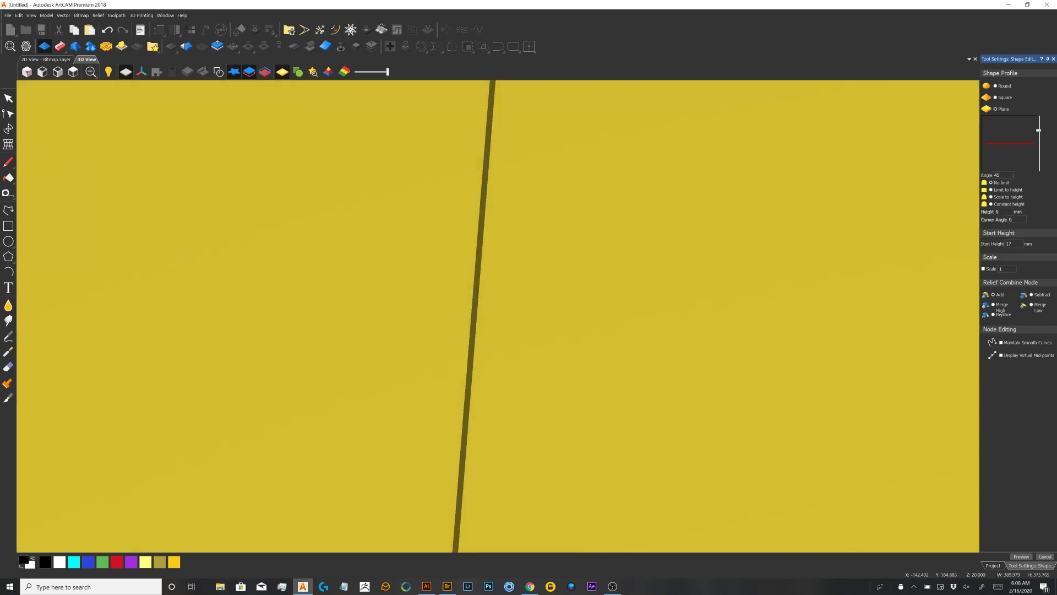
scroll(531, 325, "down", 3)
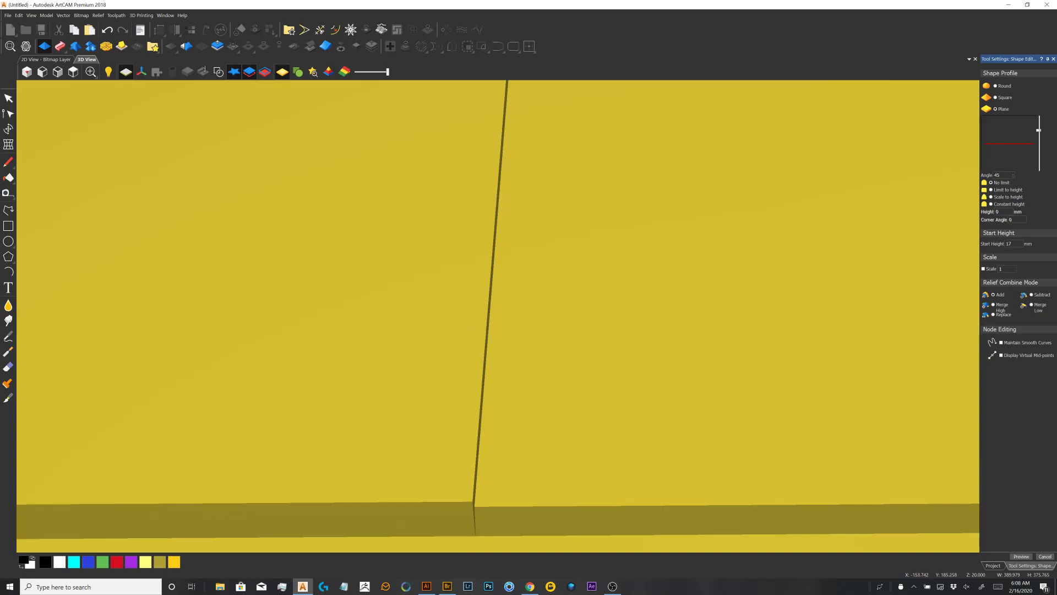
scroll(498, 316, "up", 2)
scroll(498, 316, "down", 5)
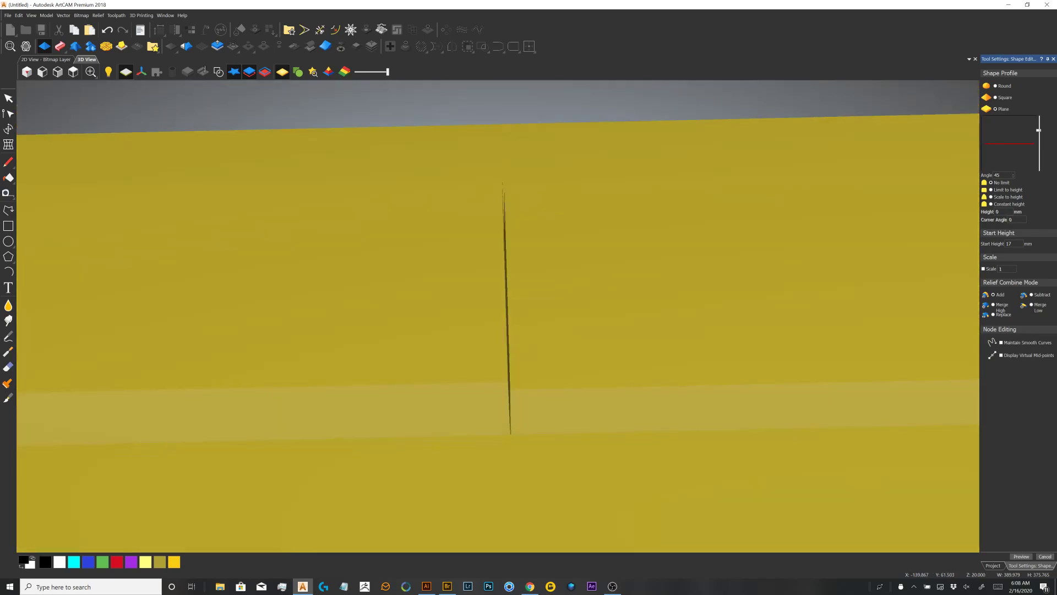
scroll(498, 316, "up", 2)
left_click_drag(498, 316, 498, 248)
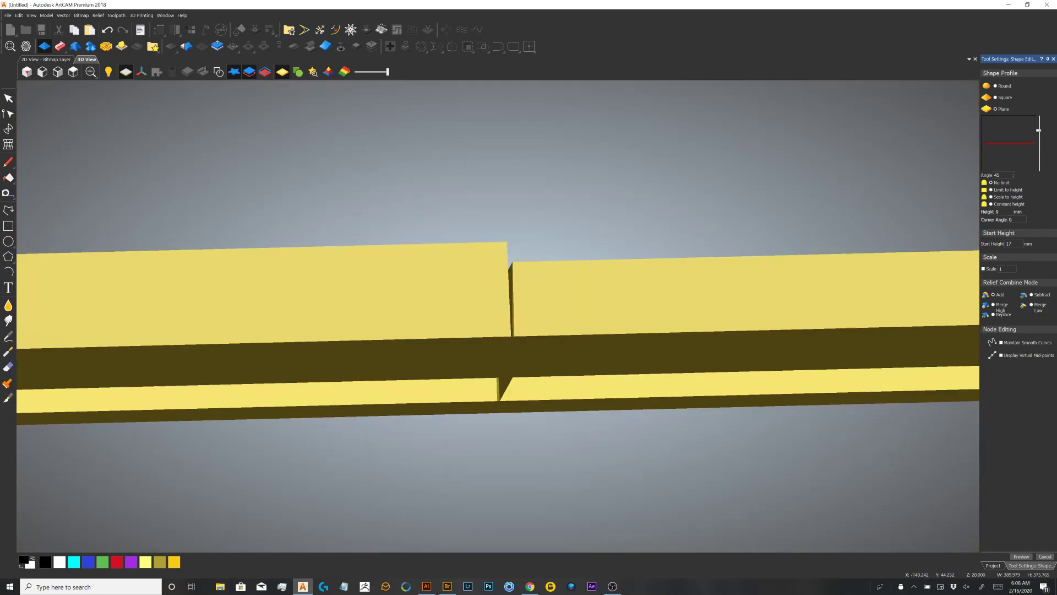
scroll(498, 358, "up", 2)
scroll(498, 358, "down", 5)
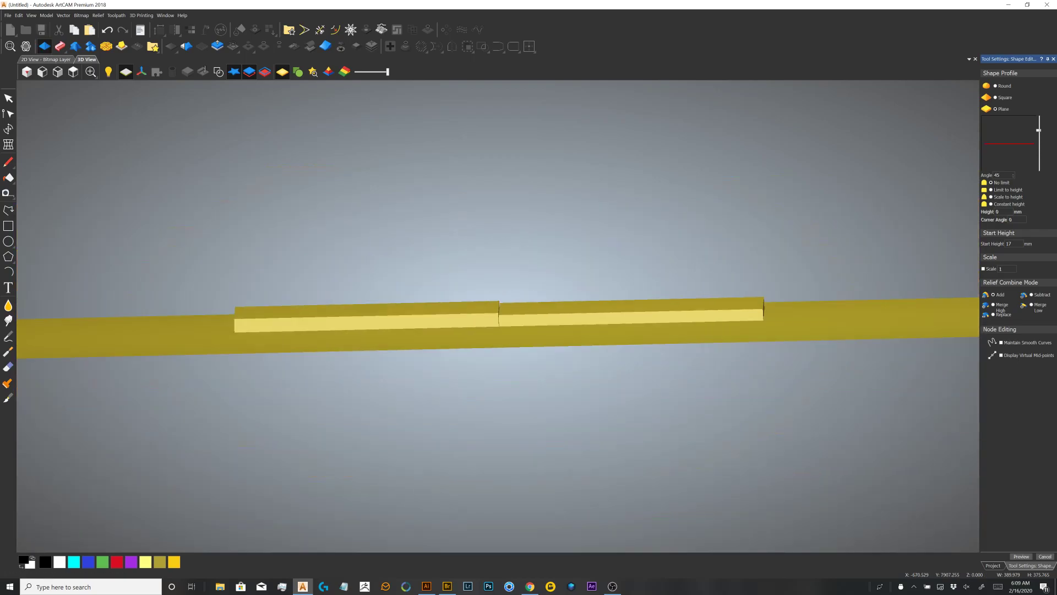
Raise the lower-left rectangle as a plane relief with a start height of 20 mm.
left_click(47, 59)
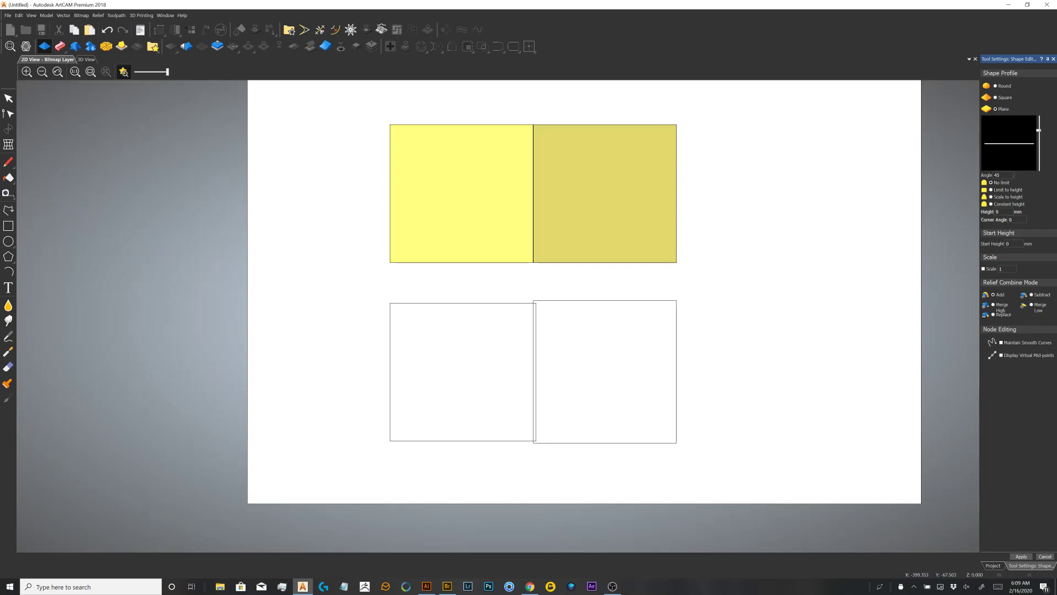
left_click(438, 304)
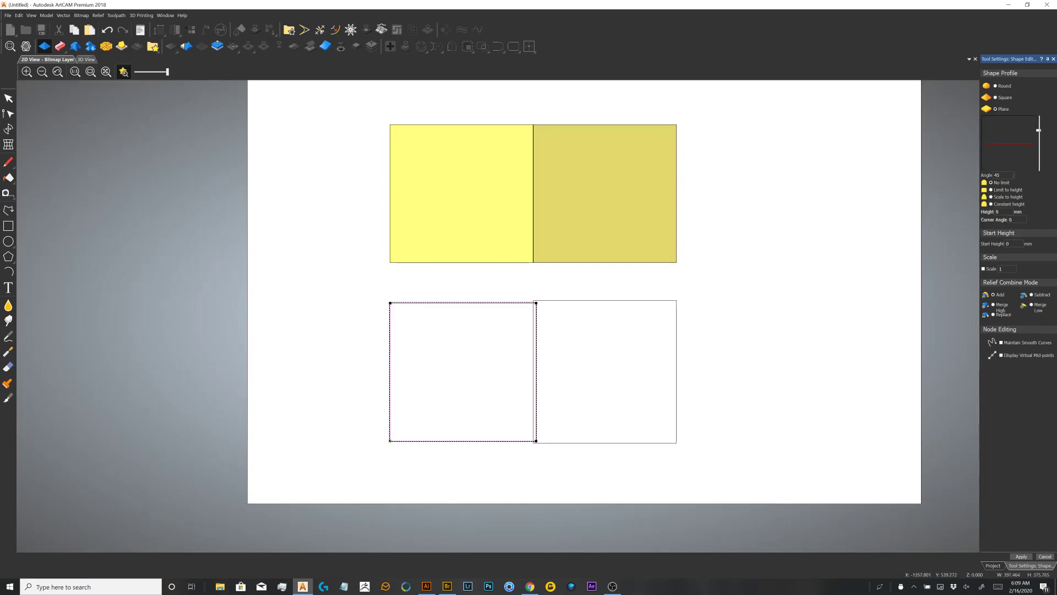
left_click(86, 60)
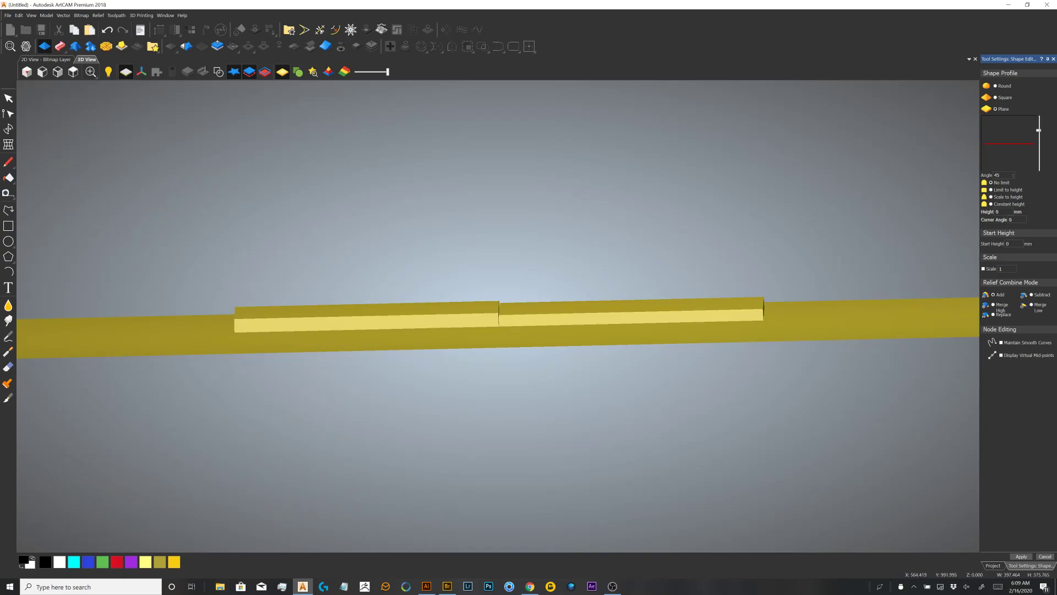
left_click(1015, 244)
type("20")
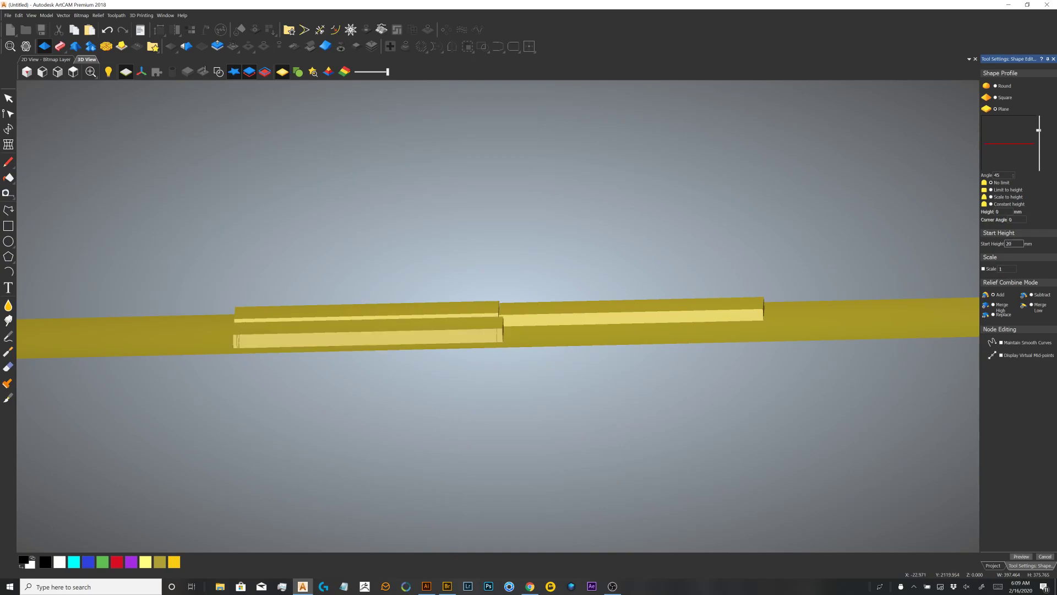
middle_click_drag(483, 251, 498, 313)
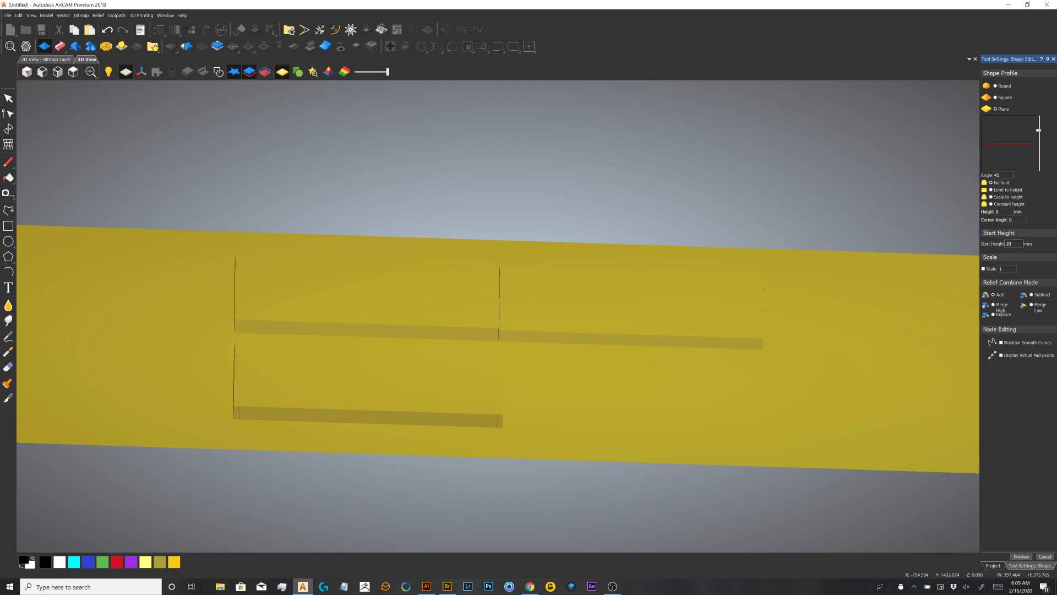
Select the lower-right rectangle and add a new front relief layer named Relief Layer.
left_click(46, 59)
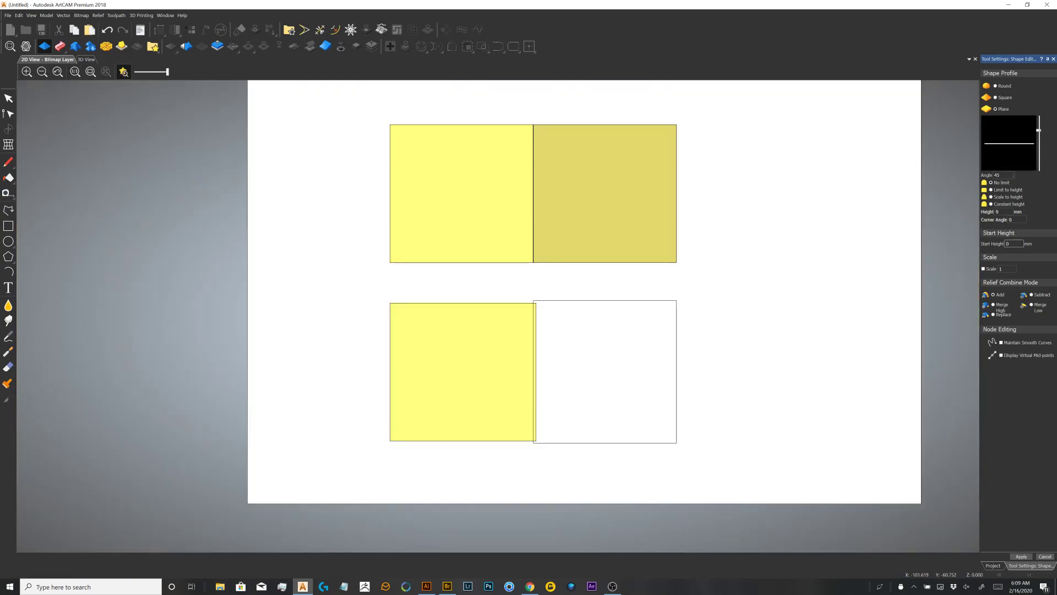
left_click(676, 393)
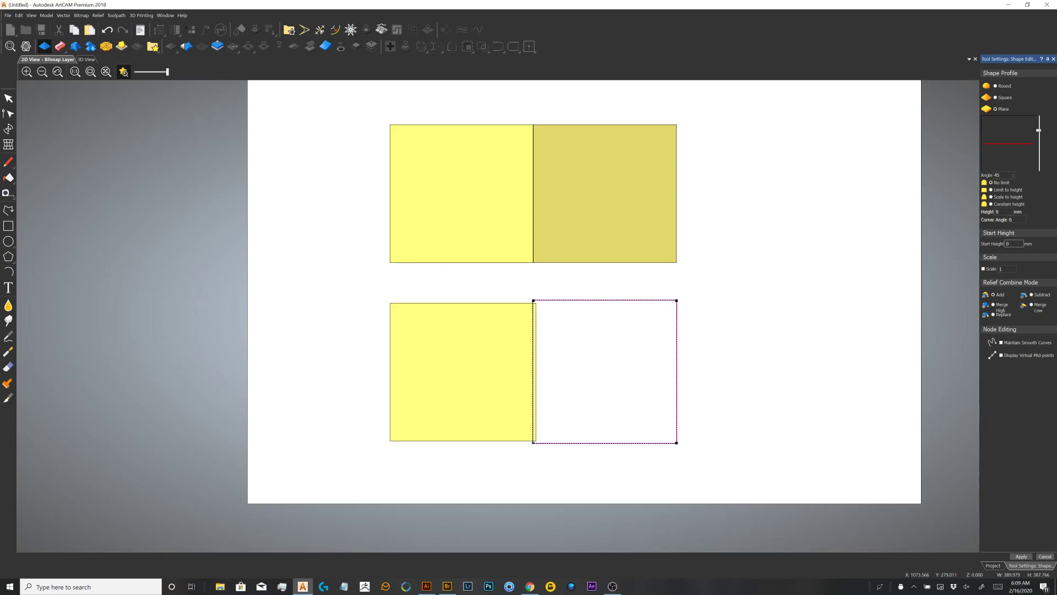
left_click(993, 566)
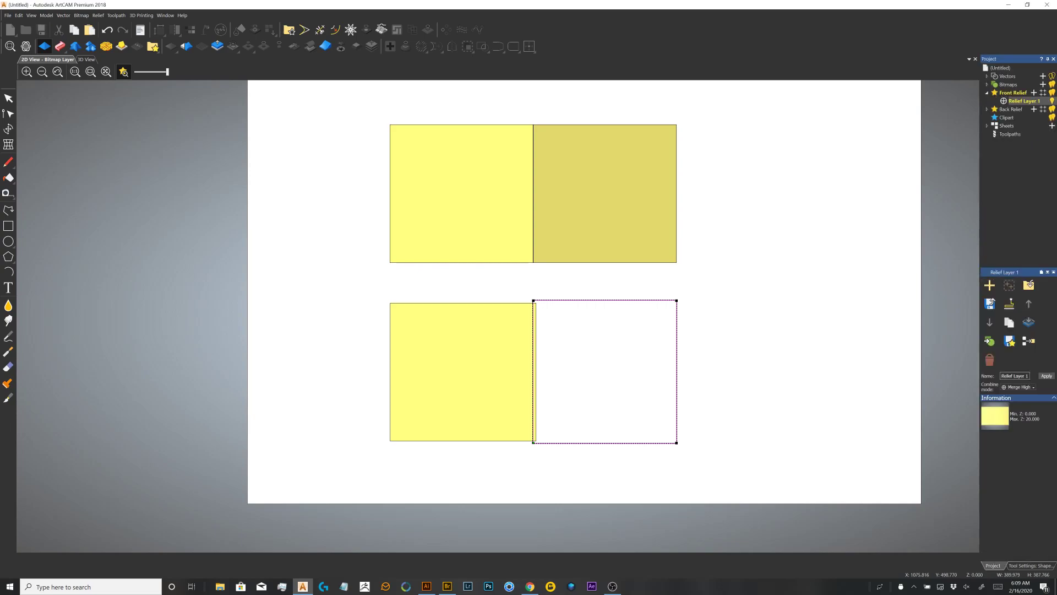
left_click(987, 92)
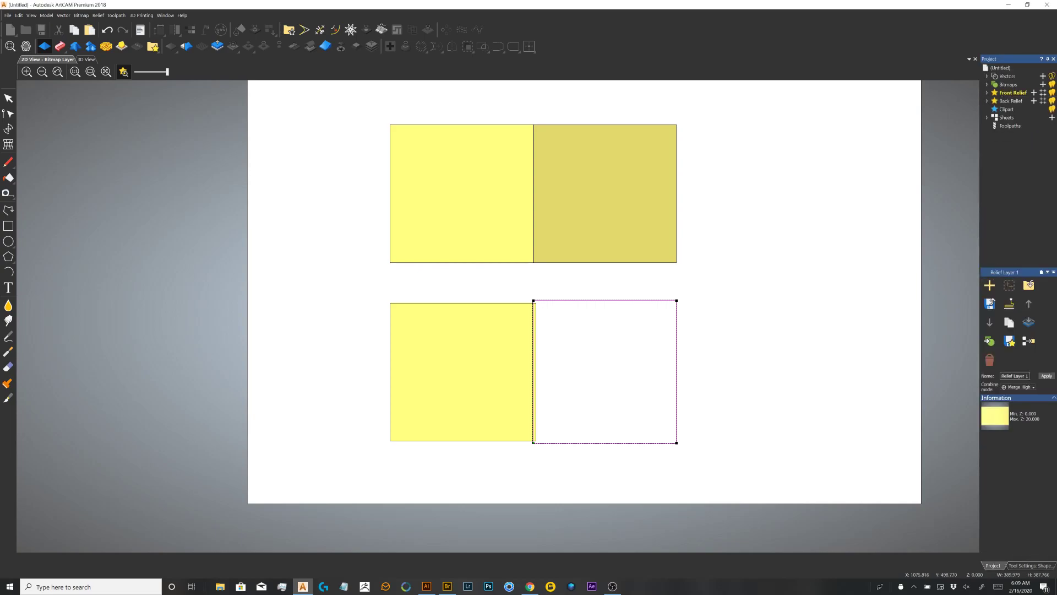
left_click(987, 93)
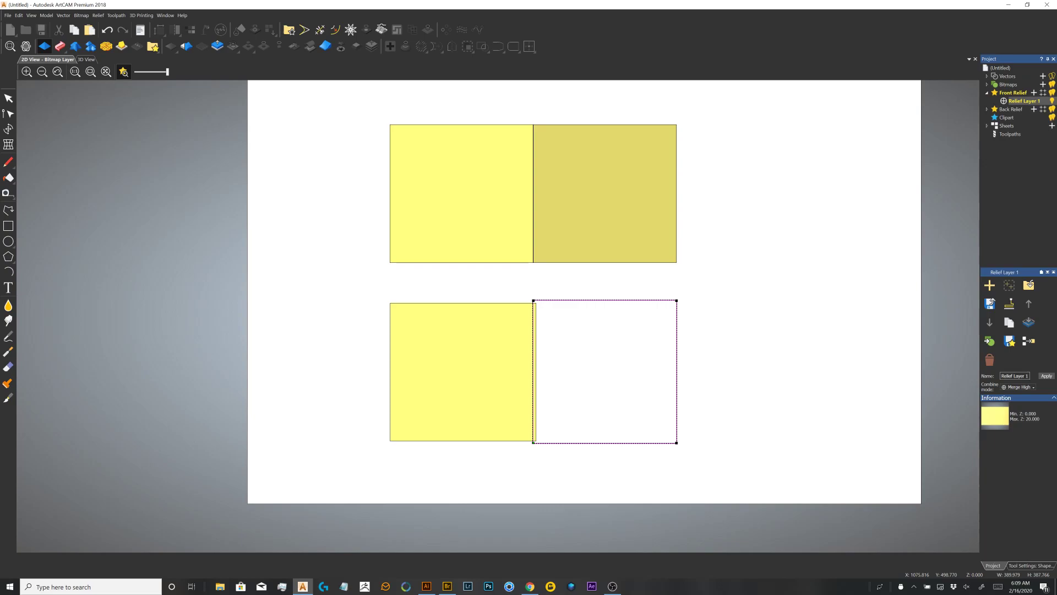
left_click(1034, 92)
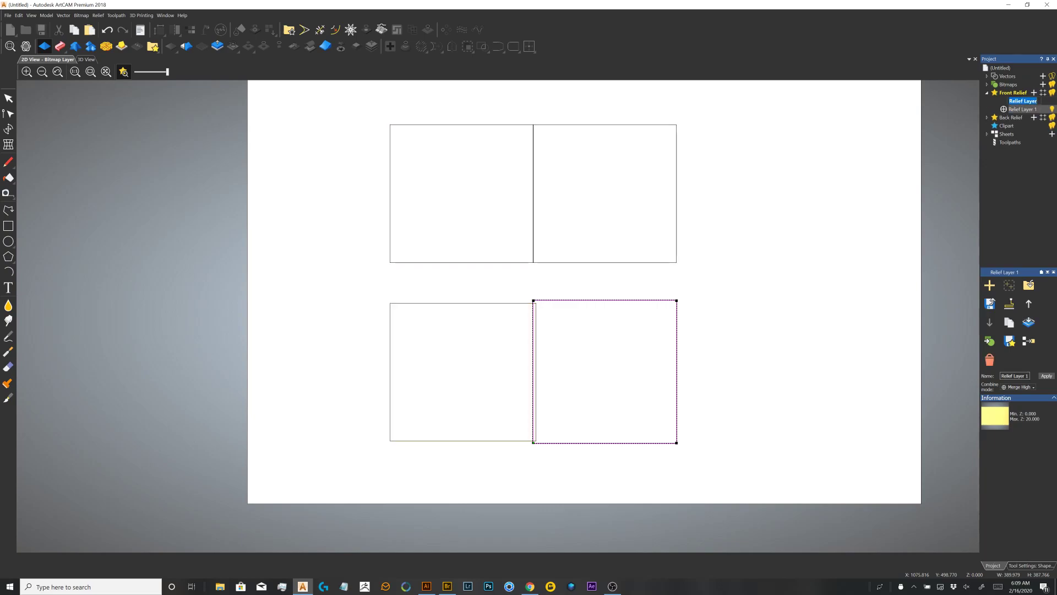
key("Return")
Raise the lower-right rectangle on the new layer as a plane relief with a start height of 20 mm.
key("F3")
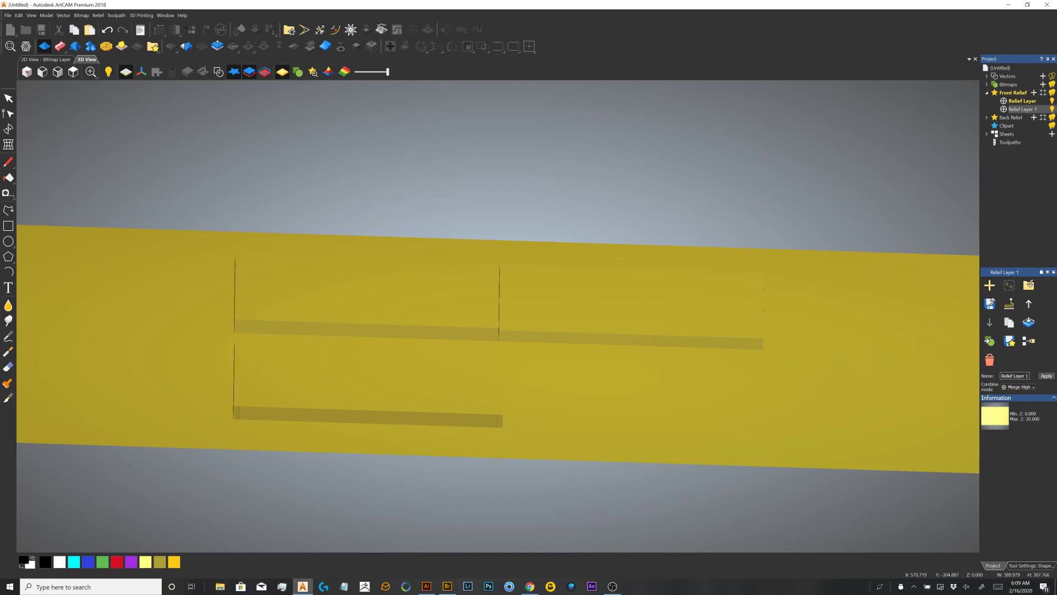
left_click(1031, 566)
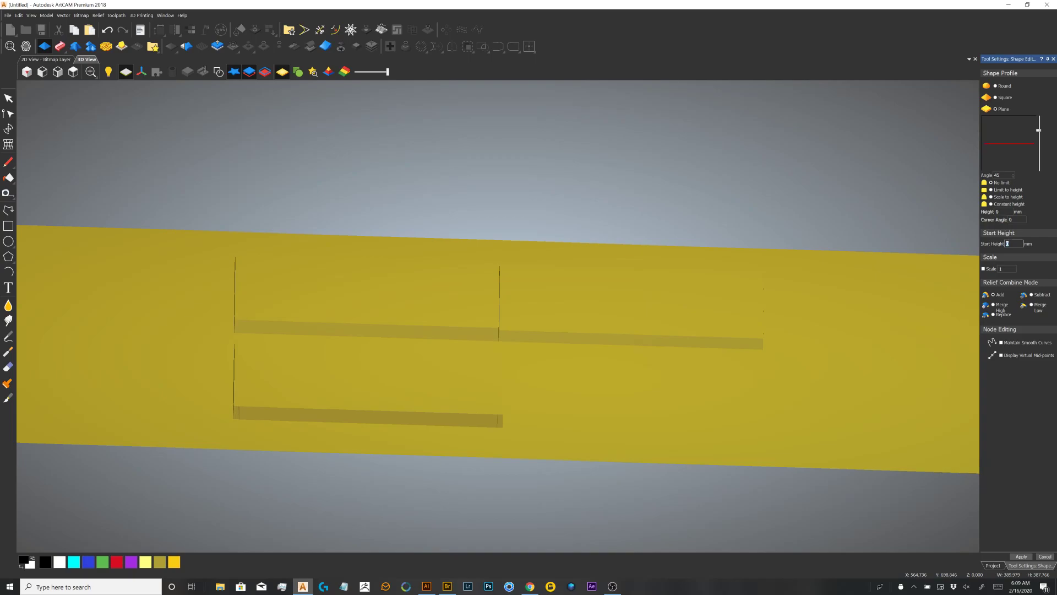
type("20")
key("Return")
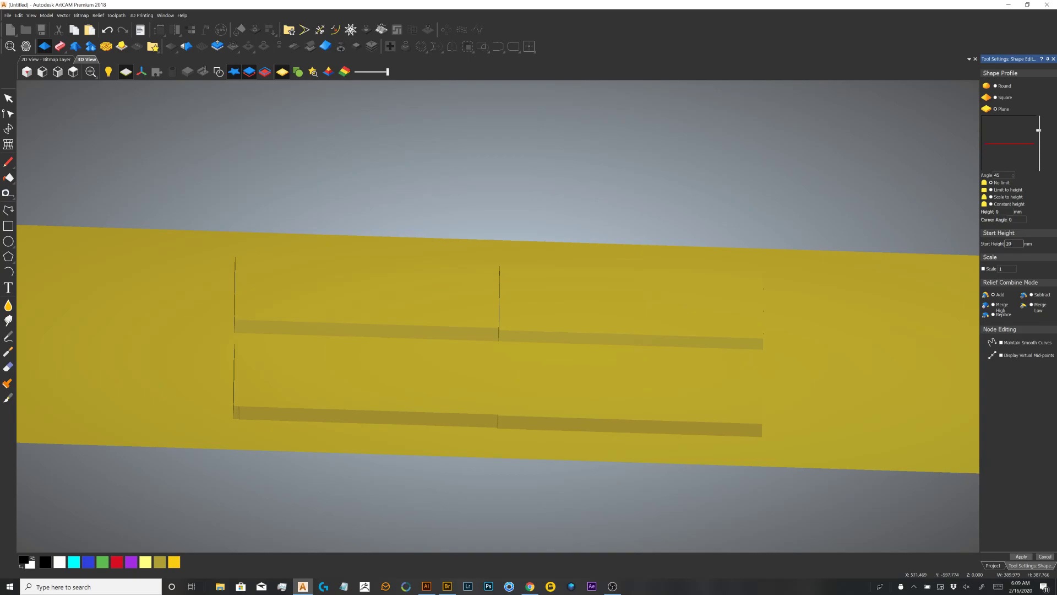
left_click(1022, 556)
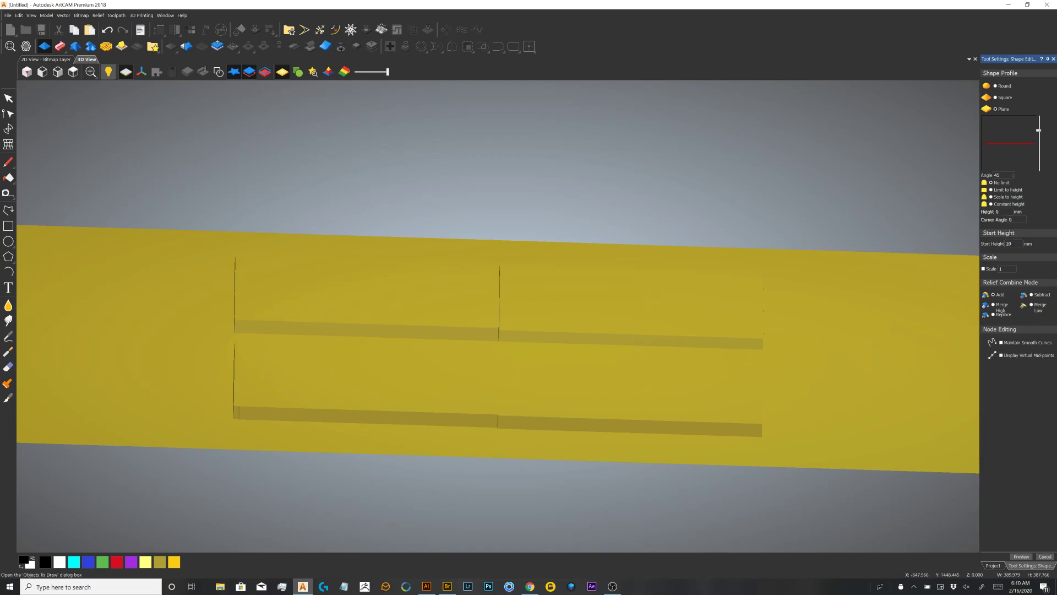
Examine the overlapping lower blocks in 3D from a distance and close up along their front edges.
left_click(47, 59)
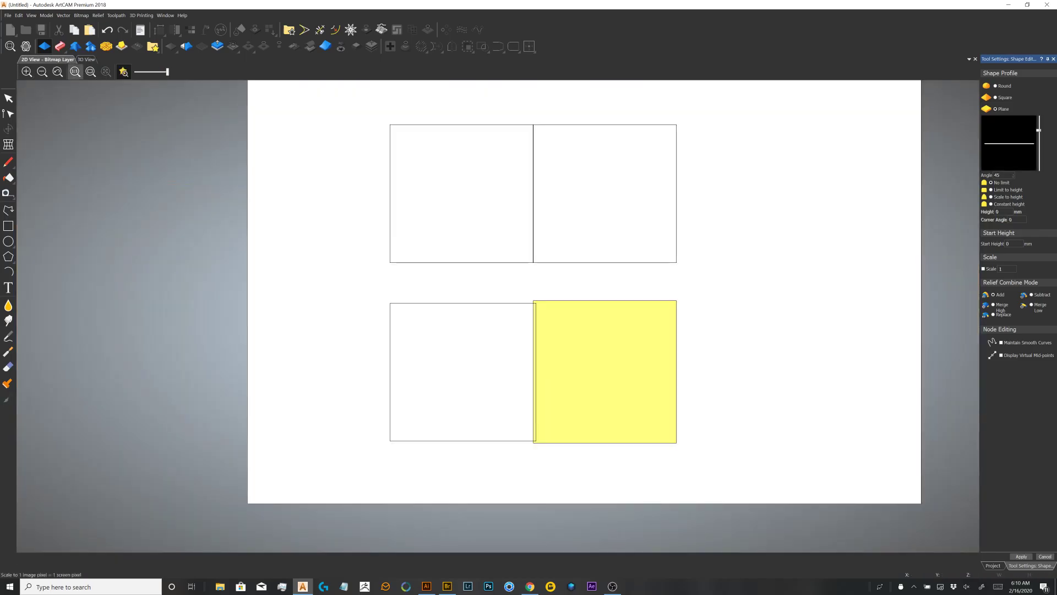
left_click(87, 59)
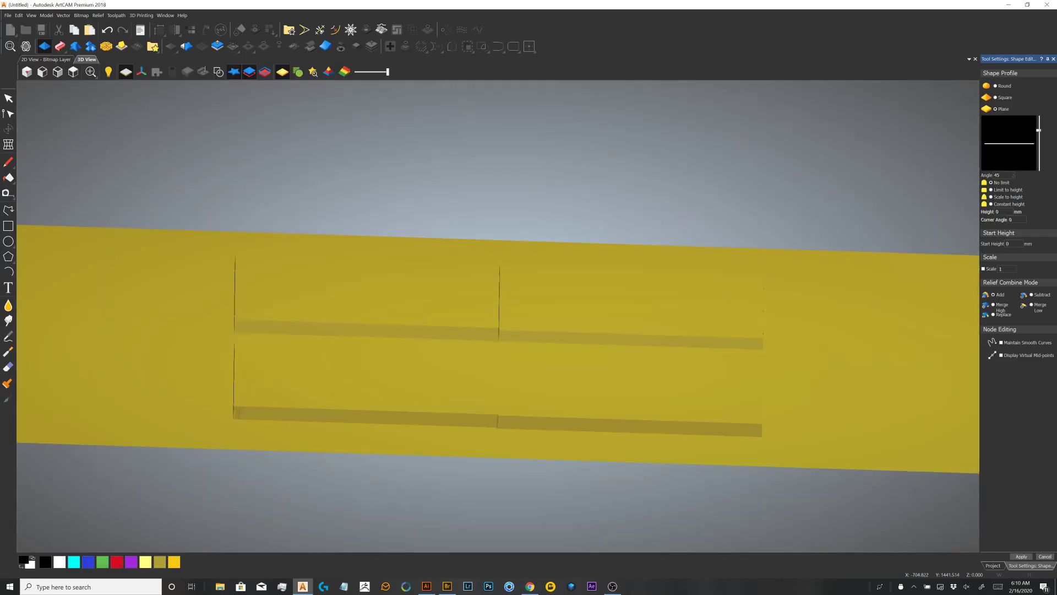
left_click_drag(425, 366, 438, 411)
scroll(479, 275, "down", 5)
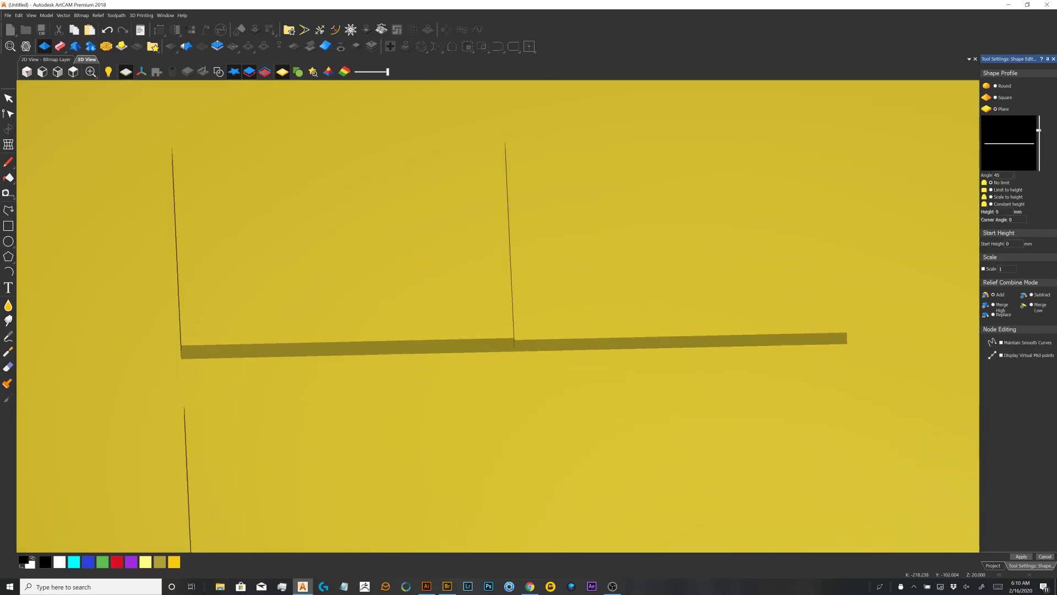
middle_click_drag(440, 321, 439, 311)
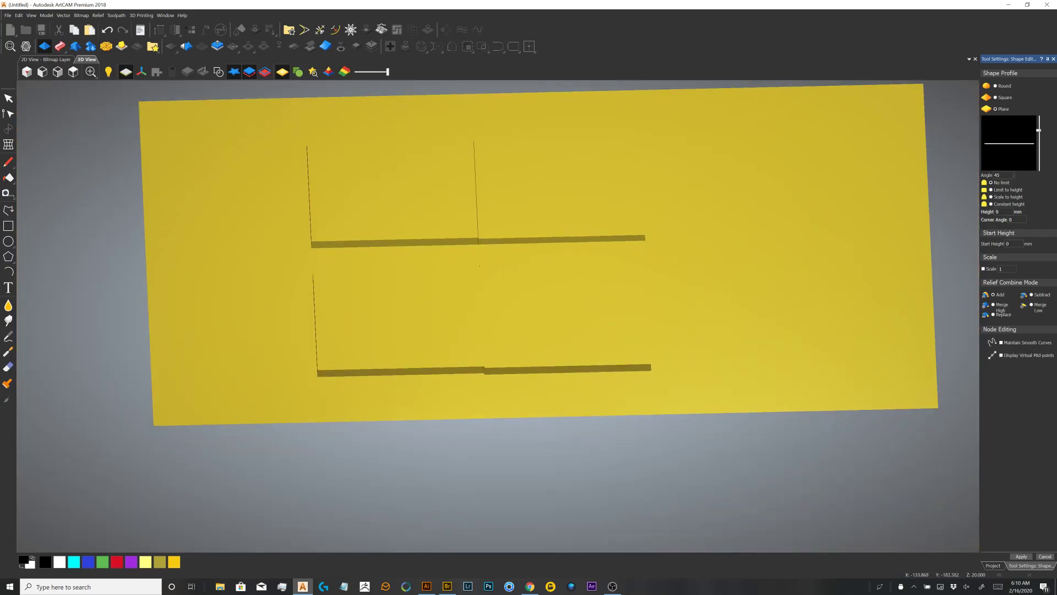
left_click_drag(501, 337, 500, 365)
scroll(499, 365, "up", 5)
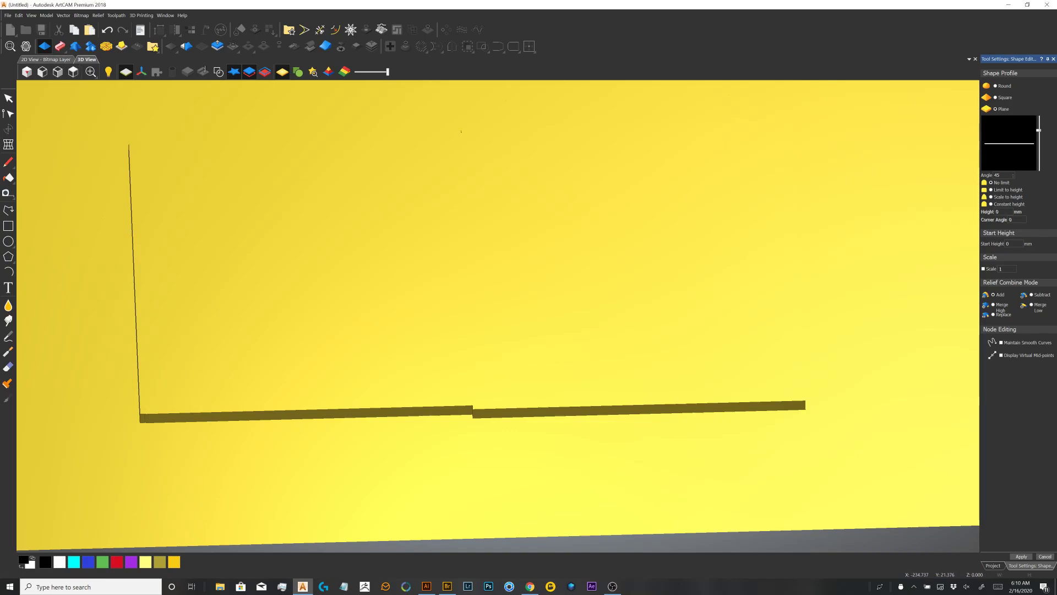
Add another 20 mm plane relief to the lower-right rectangle and view the raised block in 3D.
left_click(45, 59)
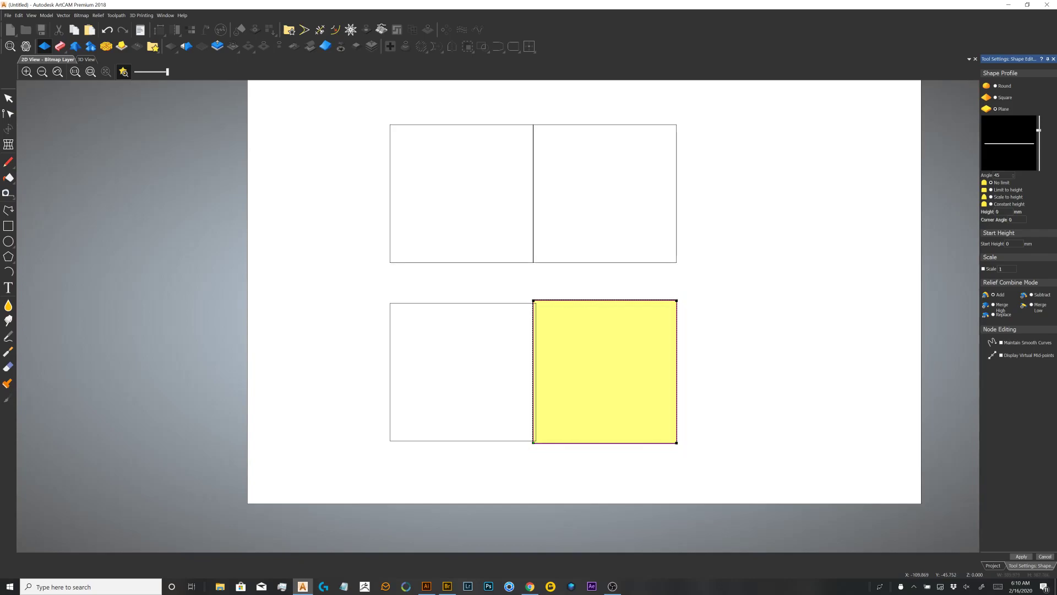
left_click(86, 59)
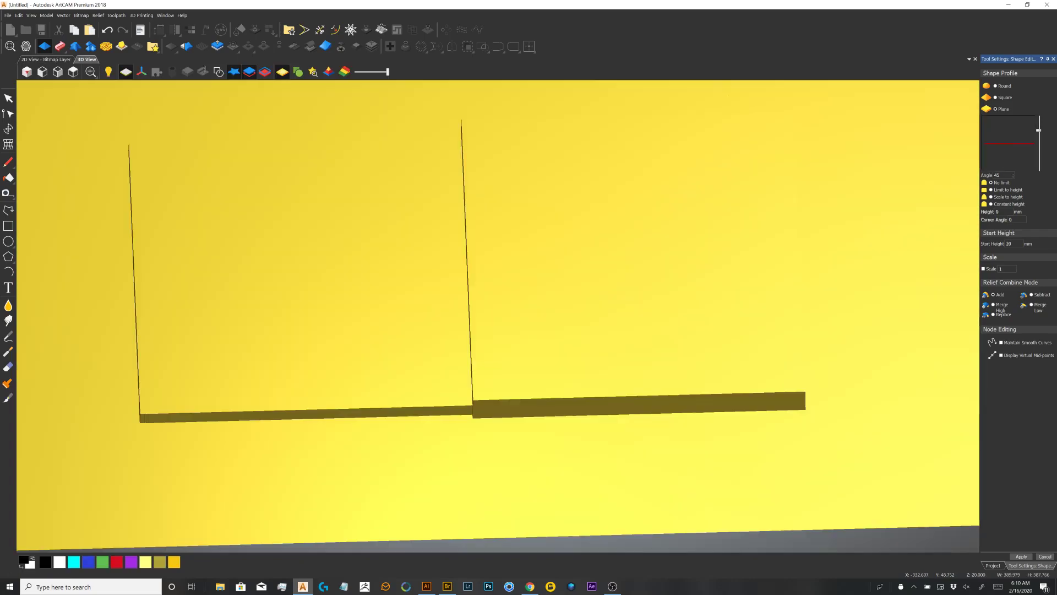
left_click_drag(814, 528, 851, 494)
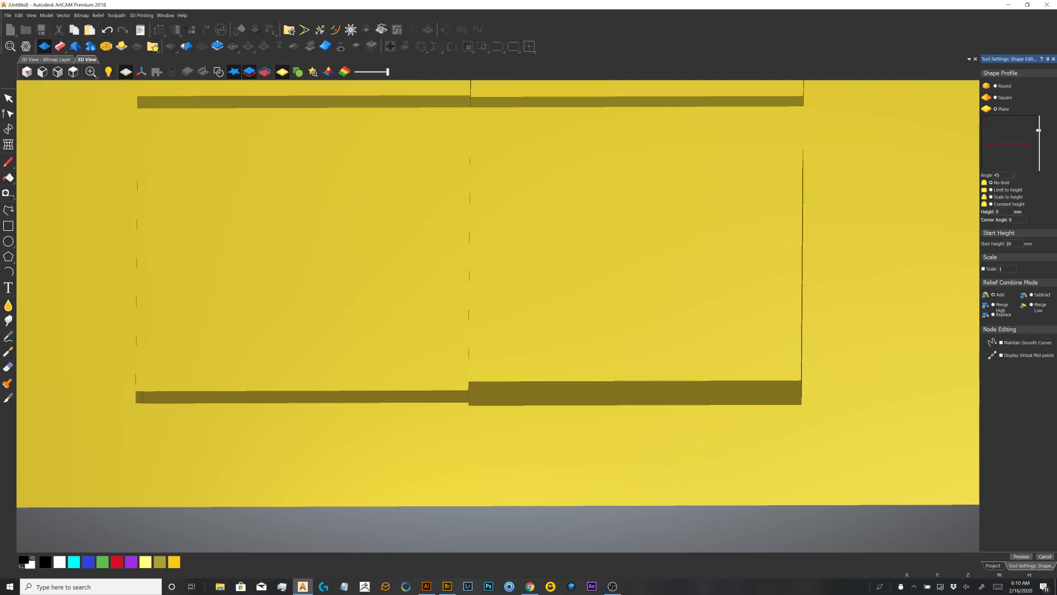
Compare the two front relief layers in the 2D view and make Relief Layer 1 the active layer.
left_click(47, 60)
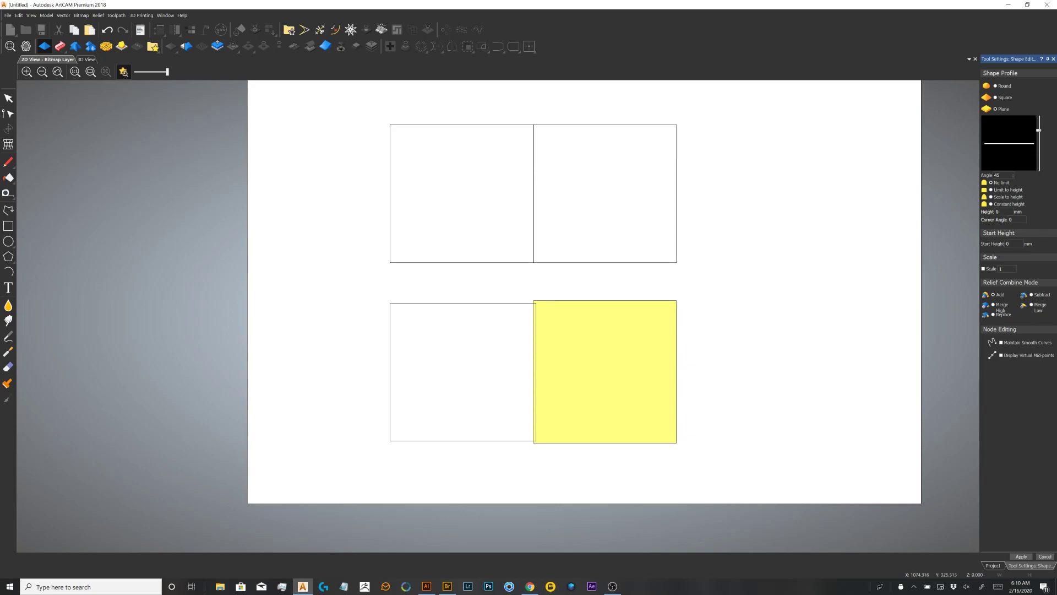
left_click(1022, 557)
left_click(992, 565)
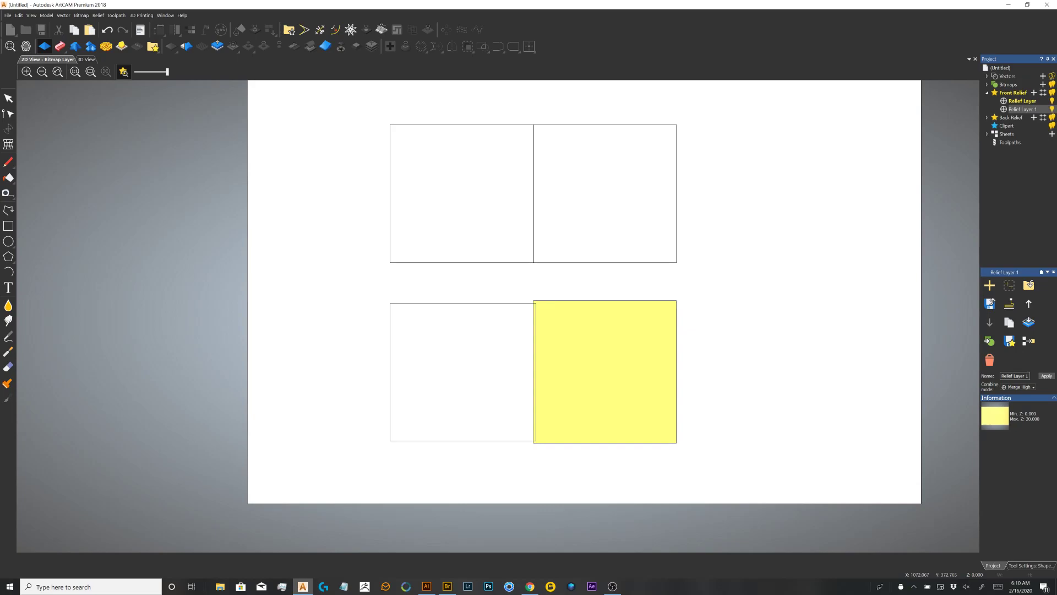
left_click(1022, 101)
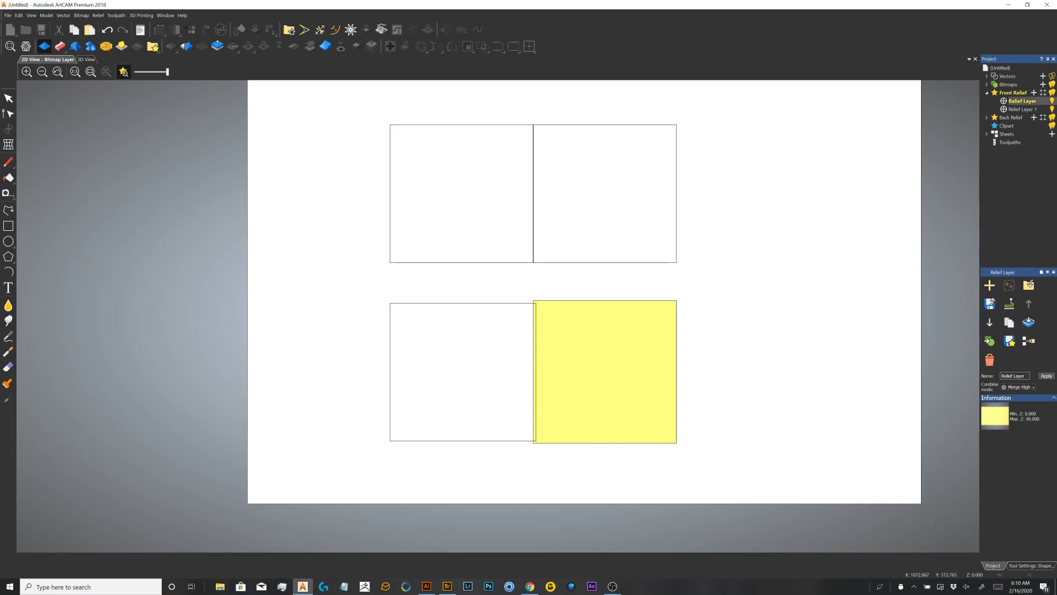
left_click(1022, 109)
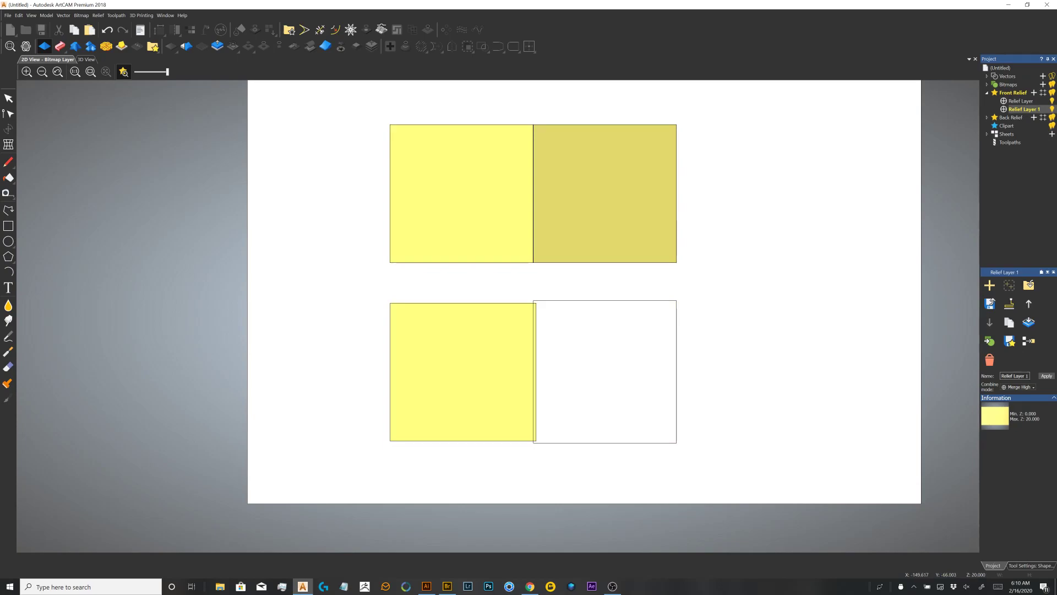
Zero the relief inside the lower-right rectangle on Relief Layer 1.
left_click(547, 301)
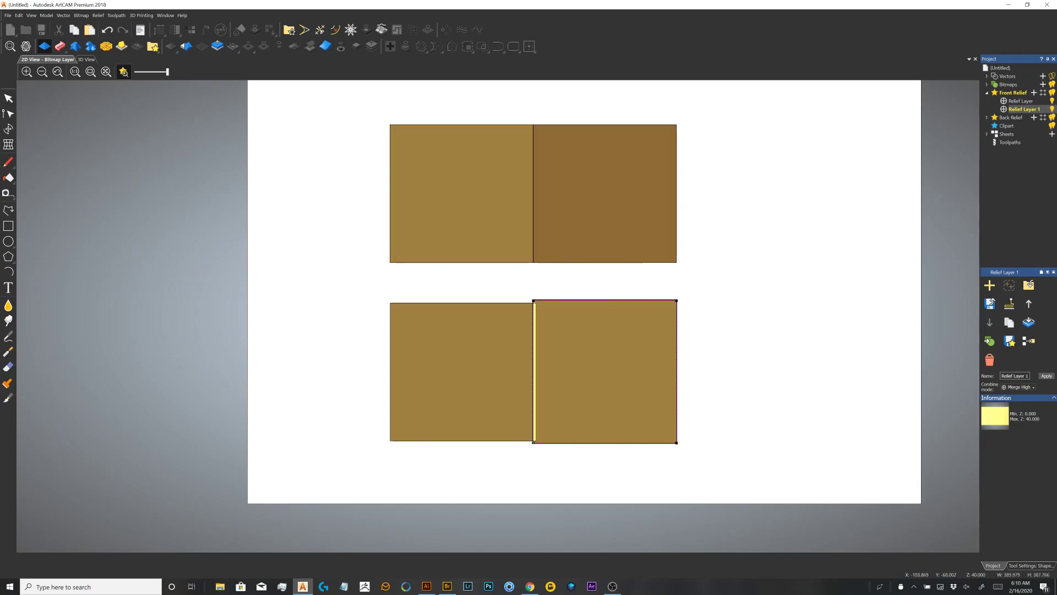
key("Escape")
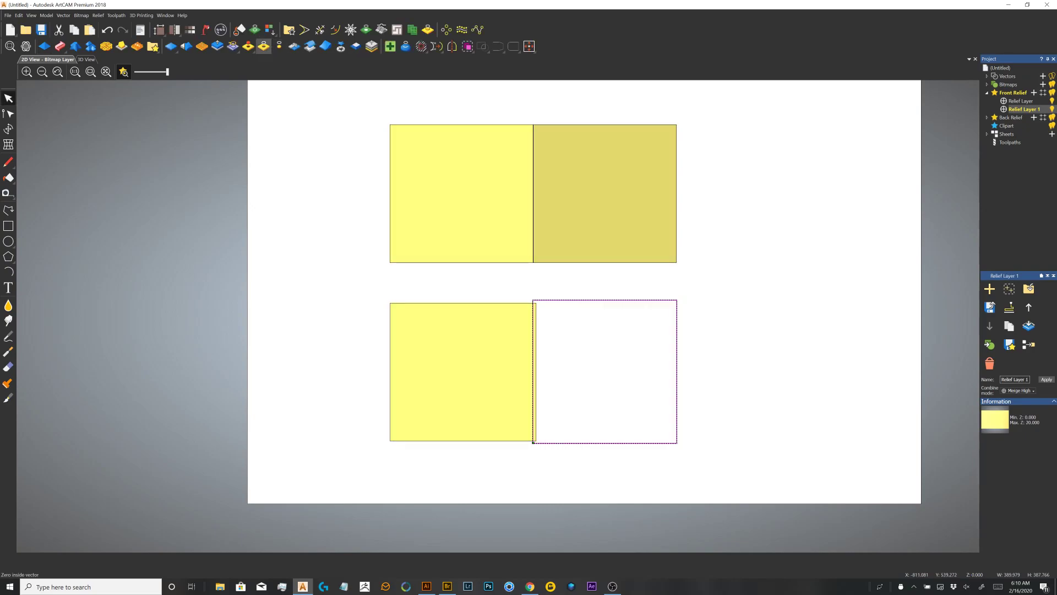
left_click(263, 47)
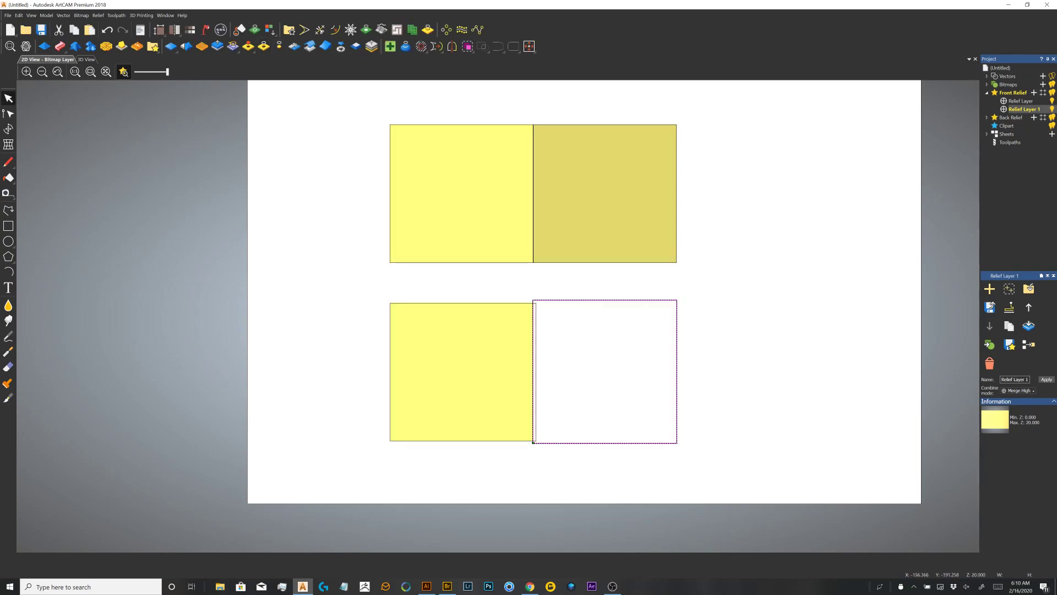
Inspect the seam between the two lower blocks close up in 3D.
left_click(87, 59)
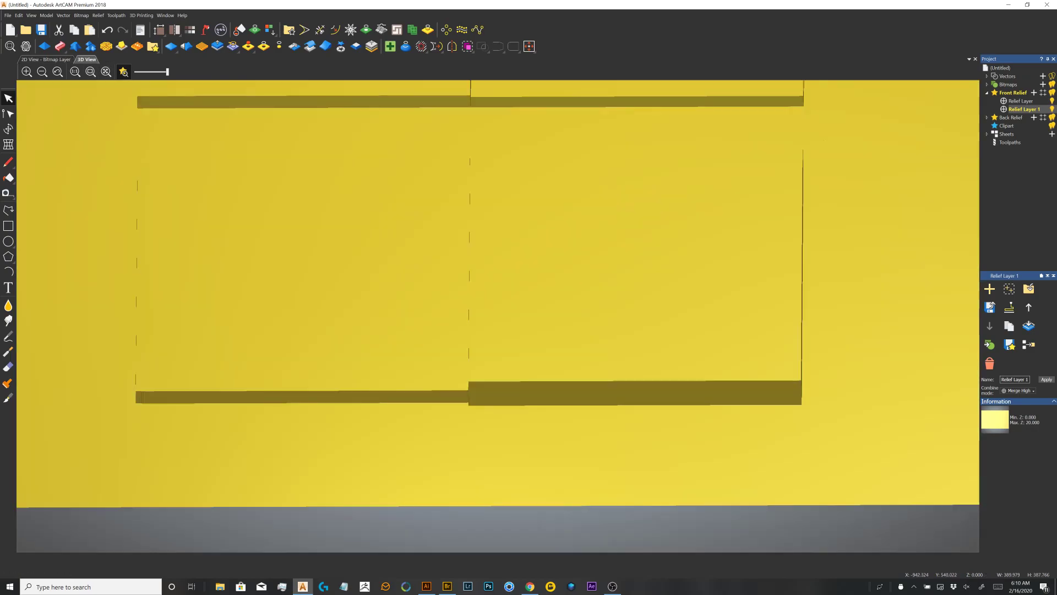
scroll(496, 314, "down", 5)
left_click_drag(498, 322, 506, 262)
scroll(485, 259, "up", 5)
scroll(494, 220, "down", 3)
scroll(496, 286, "up", 3)
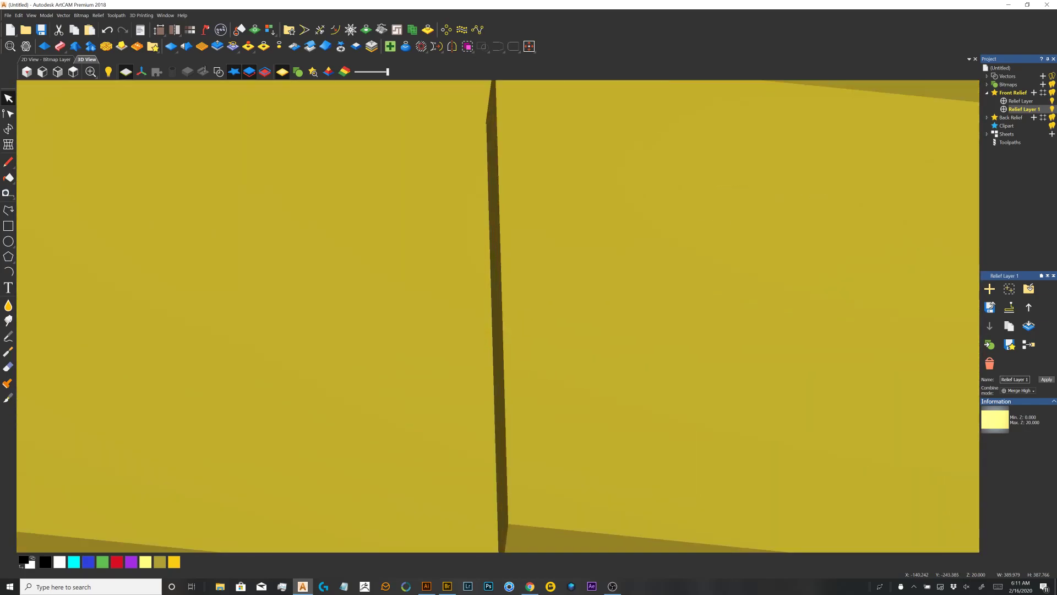
Compare the upper and lower pairs of blocks in 3D from above, from a low front angle and from a distance.
scroll(498, 309, "down", 3)
left_click_drag(498, 308, 491, 414)
scroll(495, 386, "down", 3)
scroll(492, 402, "down", 2)
left_click_drag(492, 357, 498, 378)
middle_click_drag(497, 378, 475, 491)
scroll(498, 317, "down", 5)
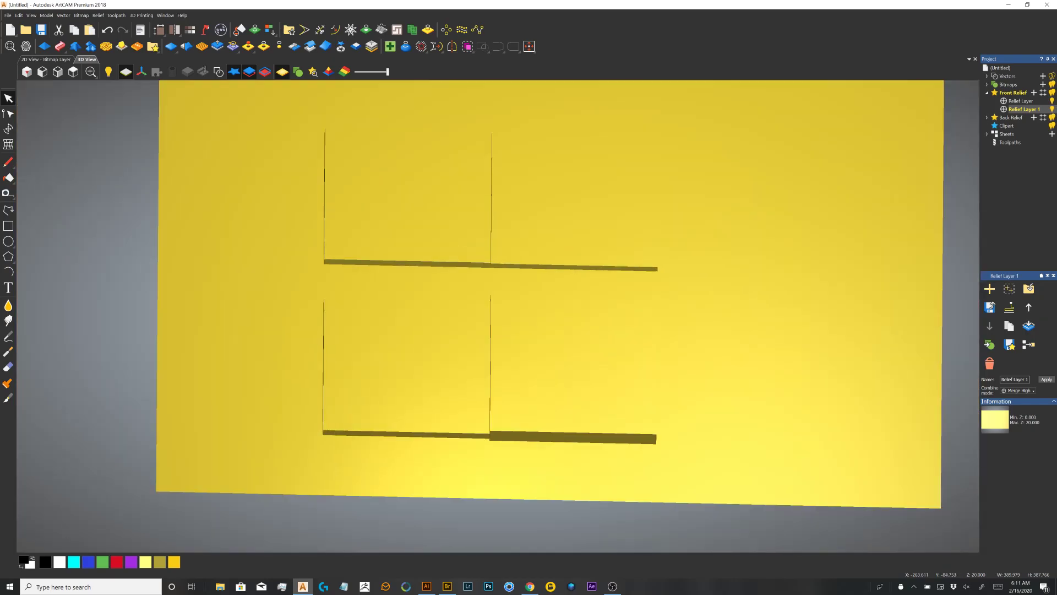
scroll(501, 328, "up", 3)
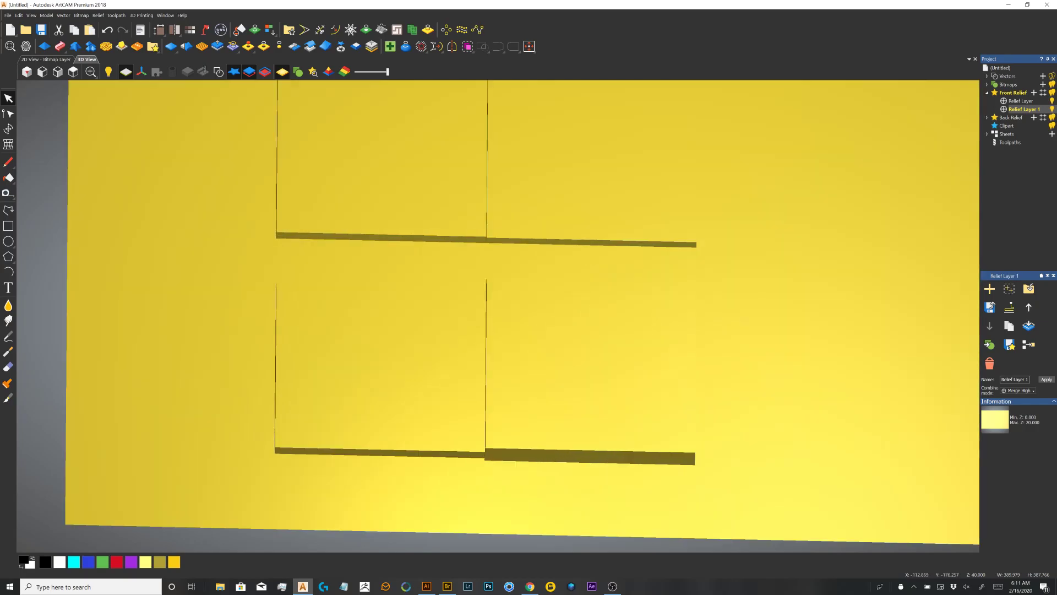
scroll(502, 321, "up", 1)
middle_click_drag(502, 322, 502, 261)
scroll(497, 315, "down", 2)
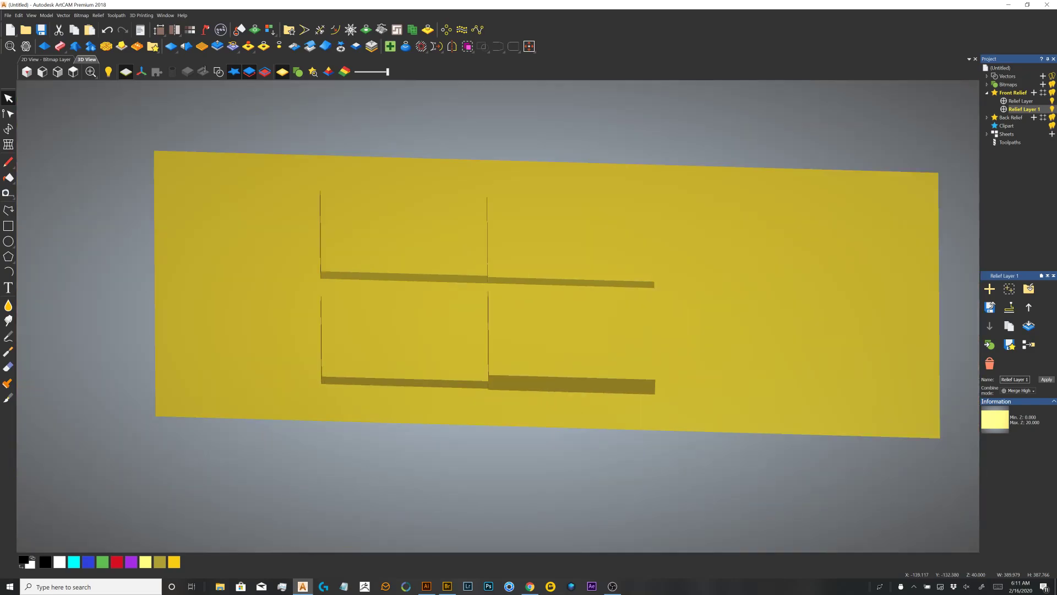
middle_click_drag(500, 377, 500, 332)
scroll(500, 332, "up", 5)
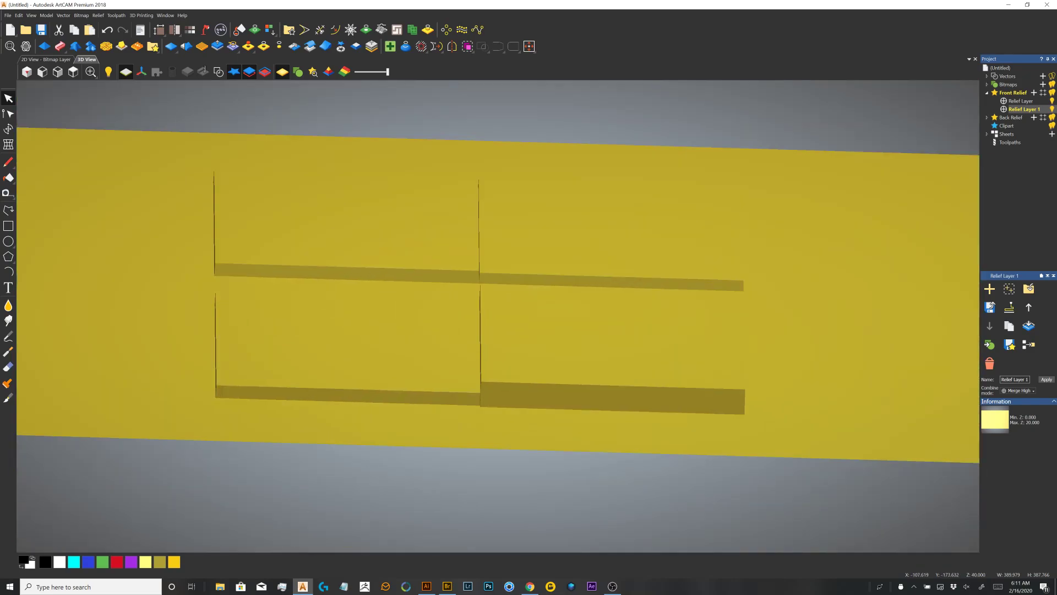